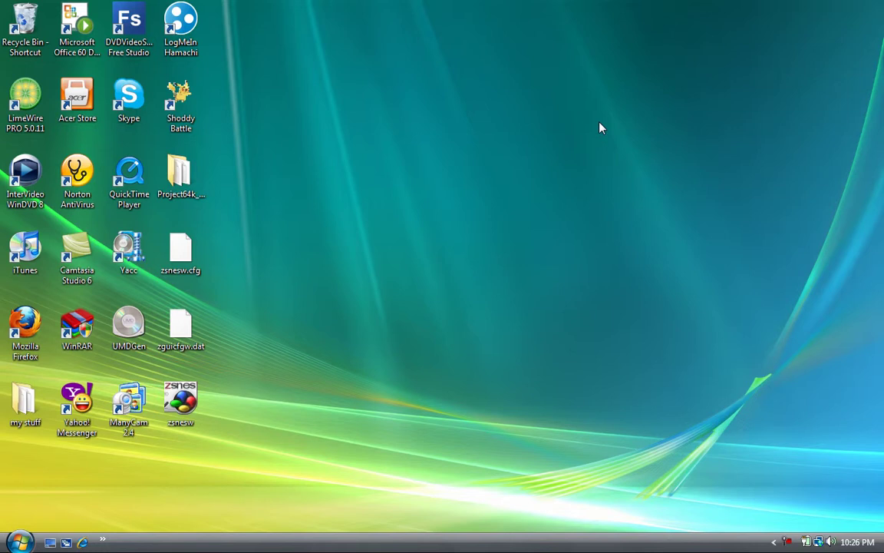
Open the Project64k_0_13 folder and launch the Project64k application from its file list.
double_click(182, 170)
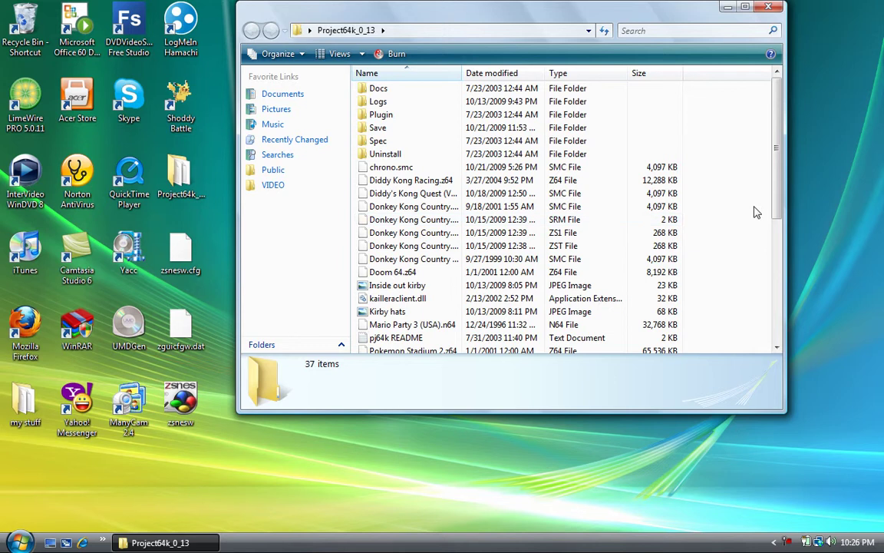
left_click_drag(775, 163, 785, 277)
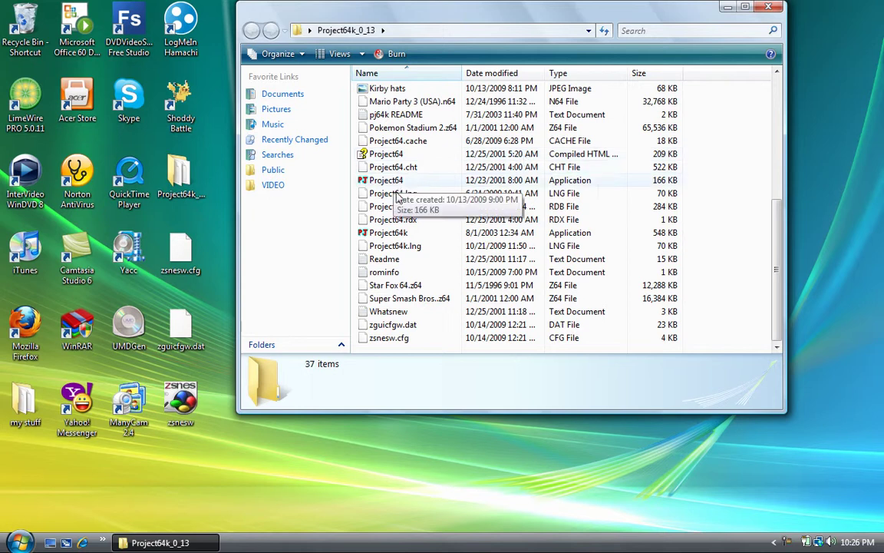
left_click(390, 234)
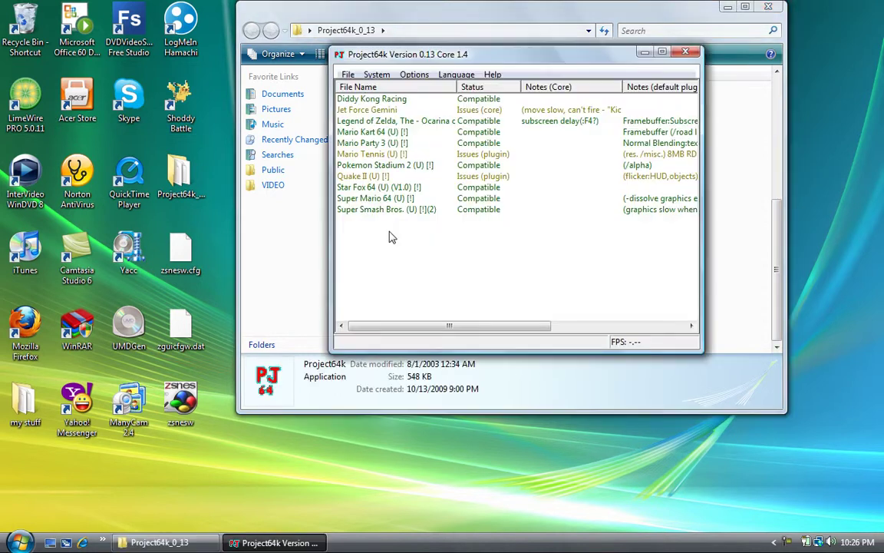
Close the folder window and start NetPlay from Project64k's File menu to launch the Kaillera client.
left_click(769, 7)
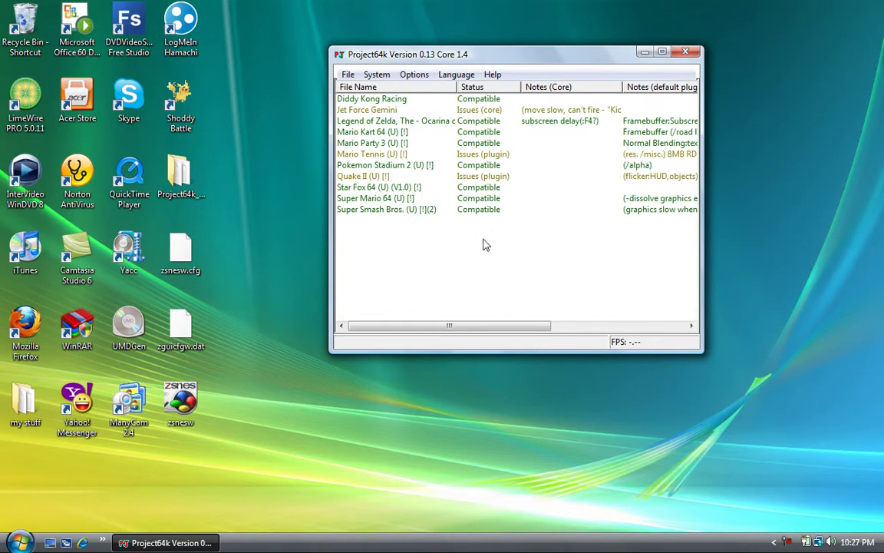
left_click(348, 75)
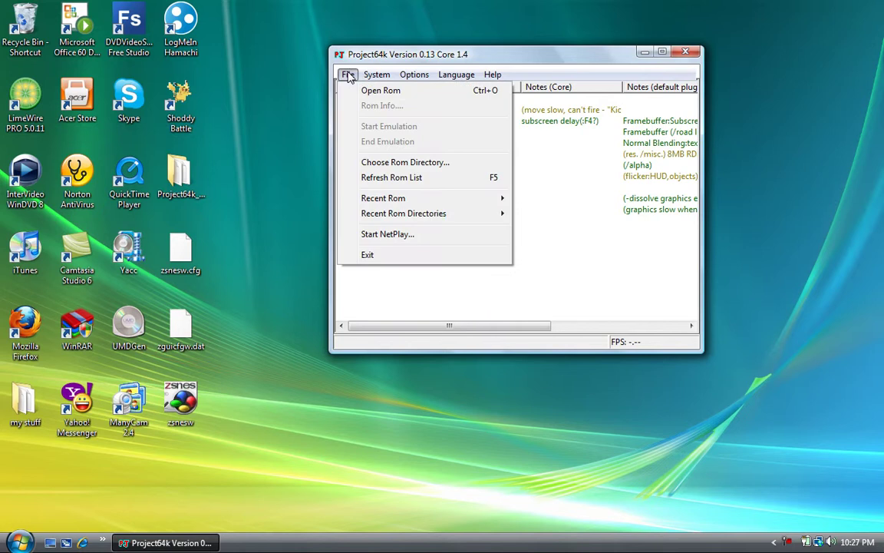
mouse_move(376, 74)
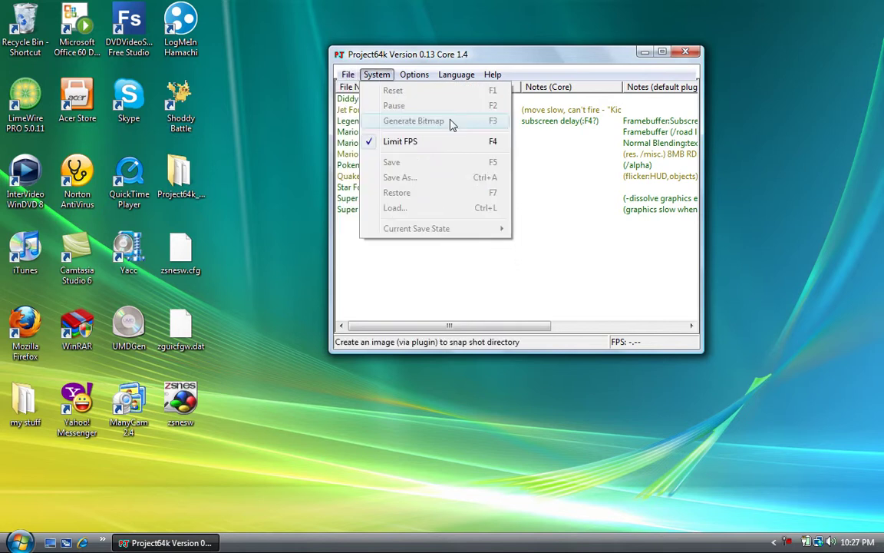
mouse_move(457, 77)
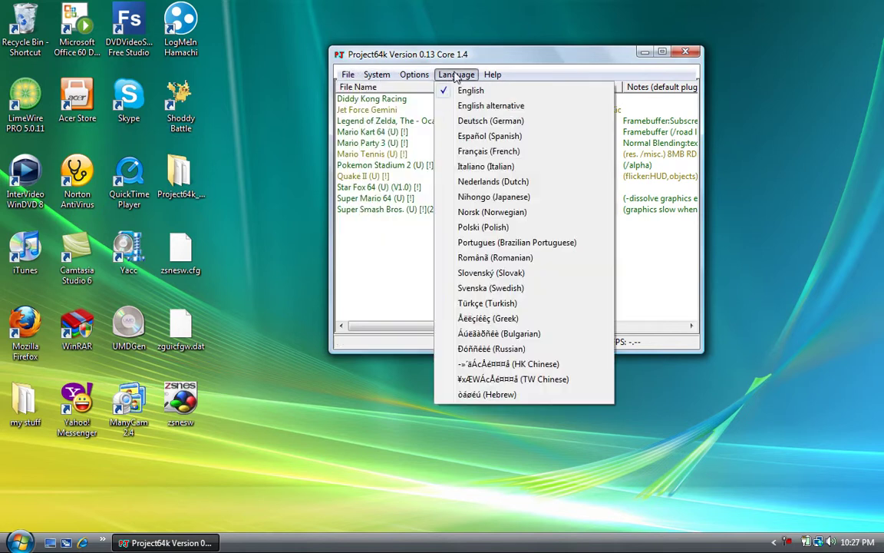
mouse_move(350, 76)
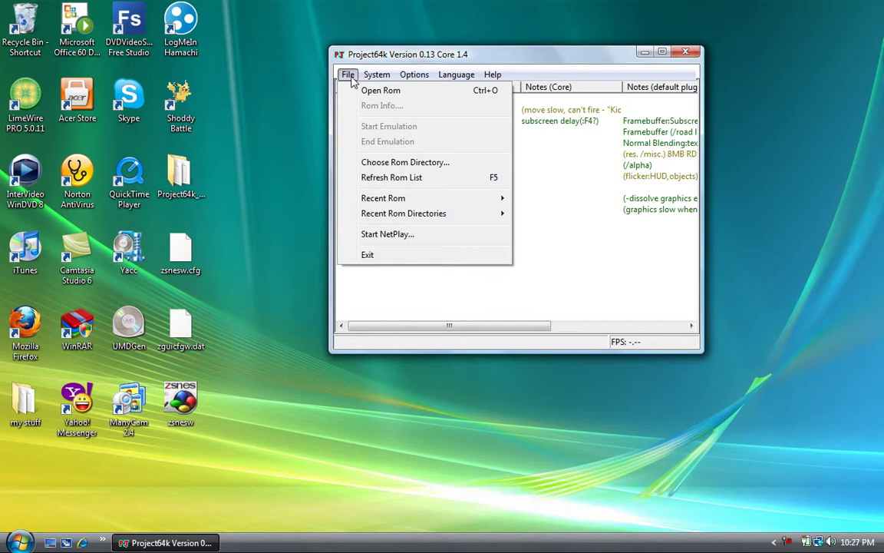
left_click(407, 235)
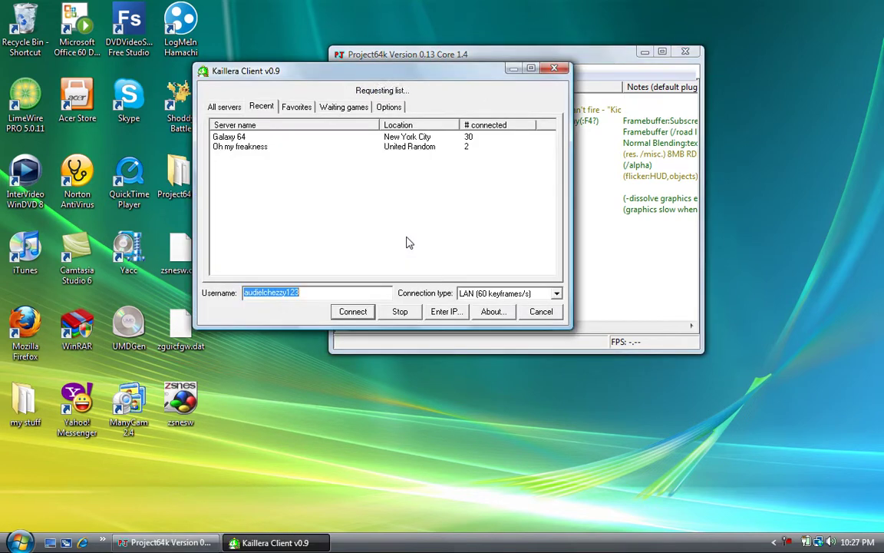
Connect the Kaillera client to the Galaxy 64 server from the Recent servers list.
left_click(229, 108)
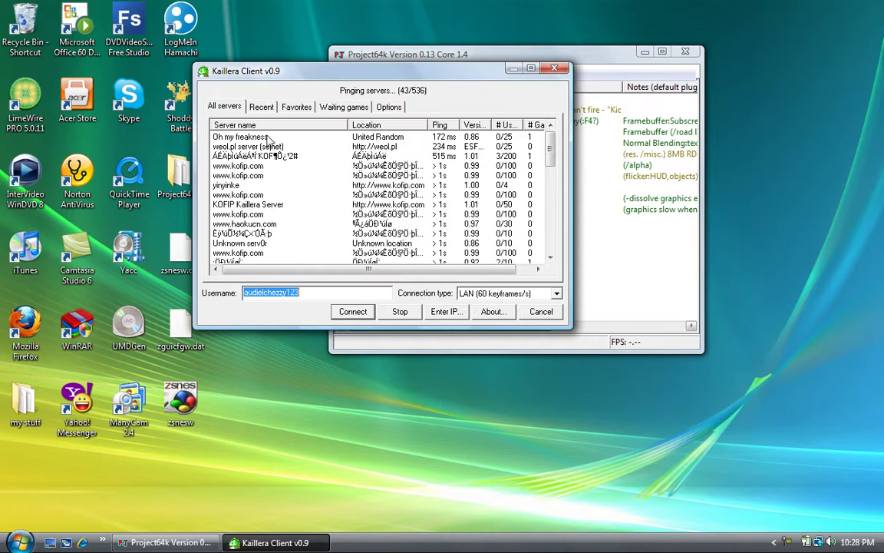
left_click(262, 108)
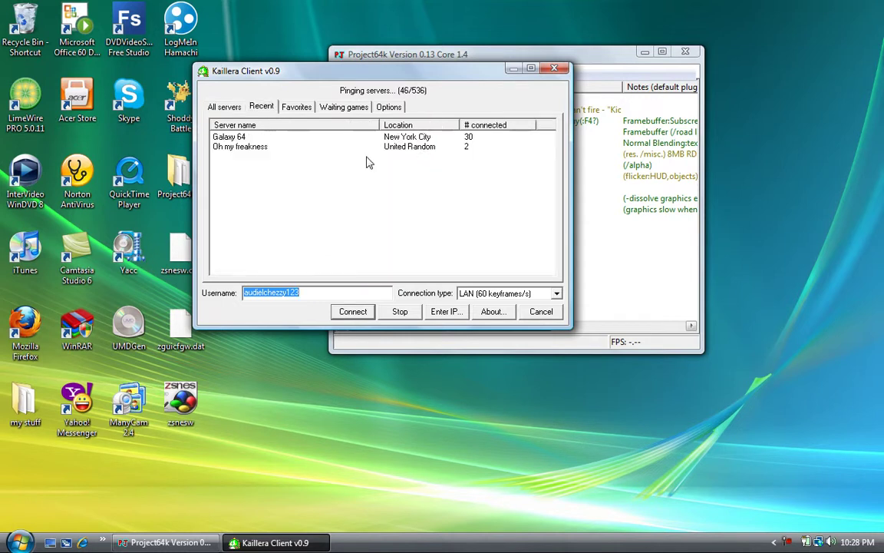
left_click(260, 139)
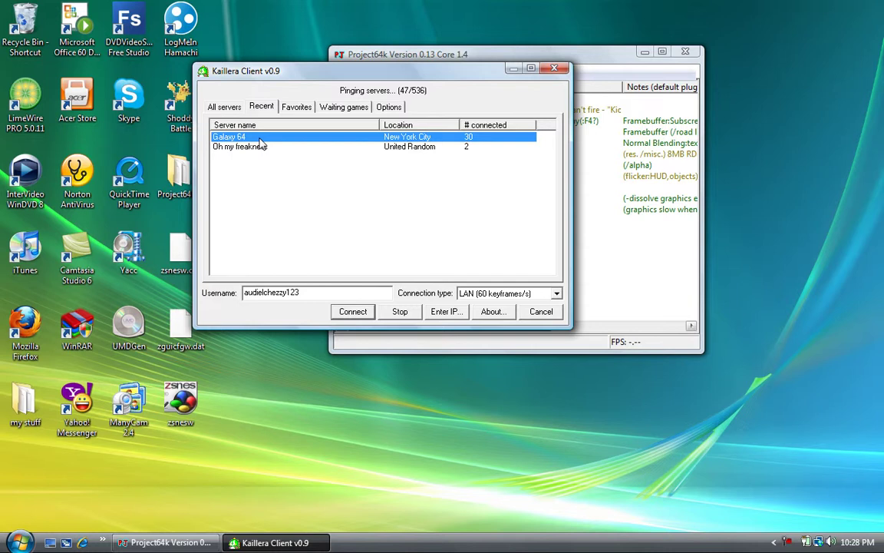
left_click(359, 315)
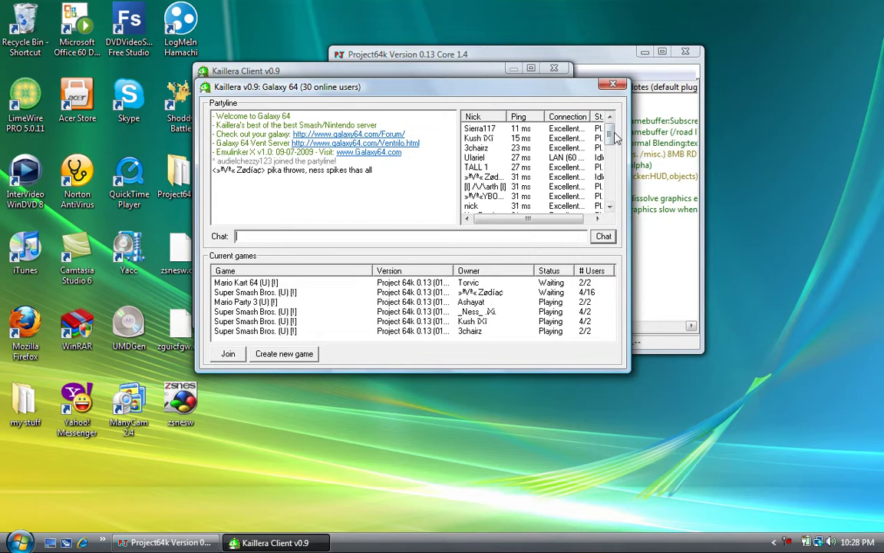
Host a Diddy Kong Racing (U) (V1.0) [!] game on Galaxy 64 and start it.
left_click_drag(611, 134, 611, 184)
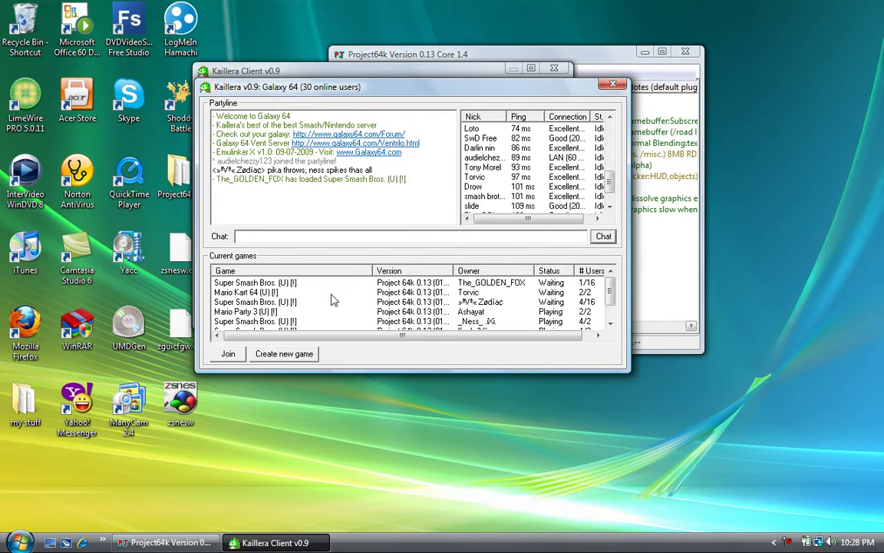
left_click(261, 321)
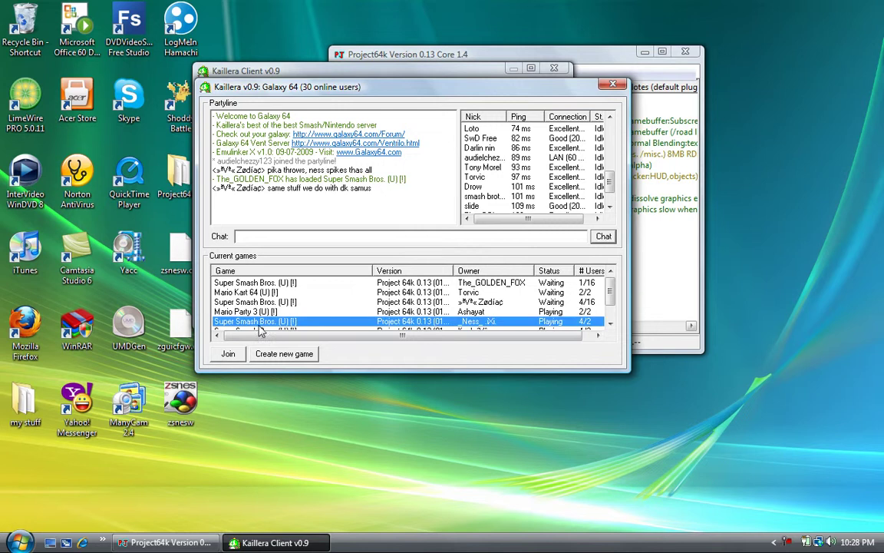
left_click(279, 356)
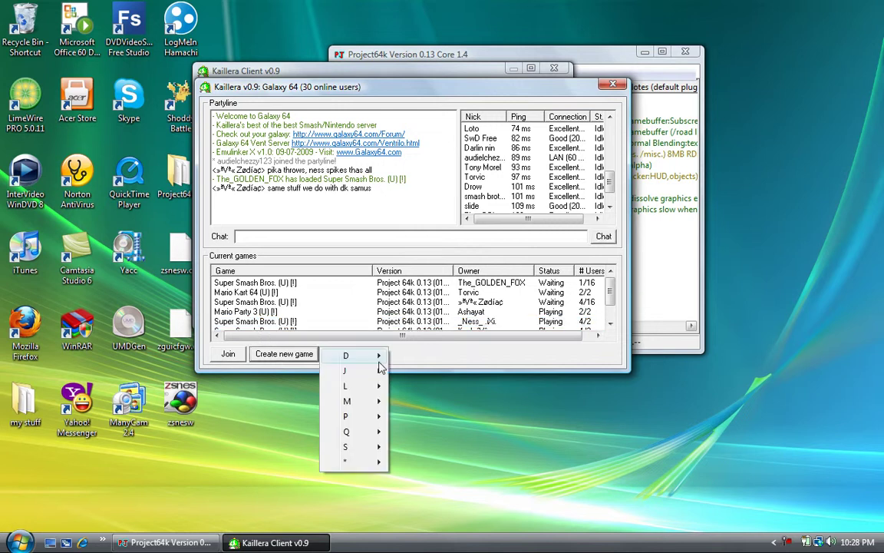
mouse_move(378, 359)
left_click(460, 356)
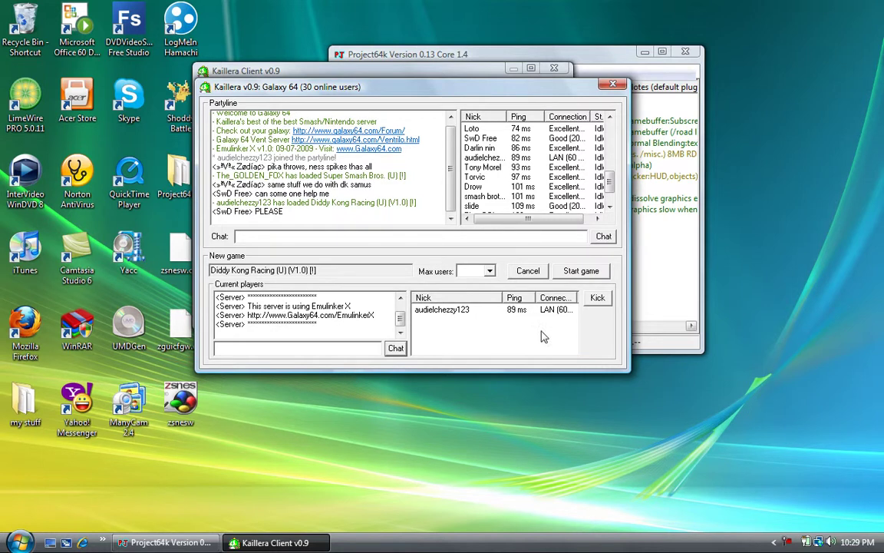
left_click(581, 272)
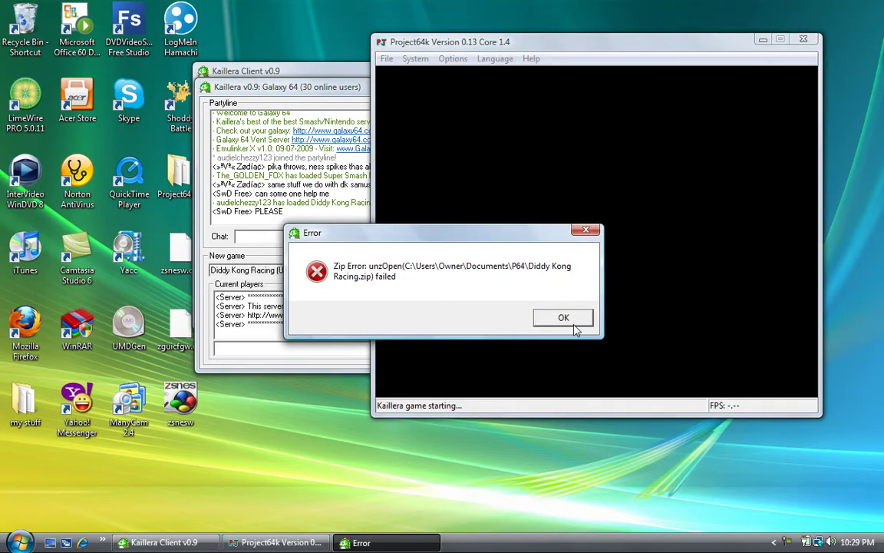
Dismiss the zip error and load Diddy Kong Racing.z64 through File > Open Rom.
left_click(569, 321)
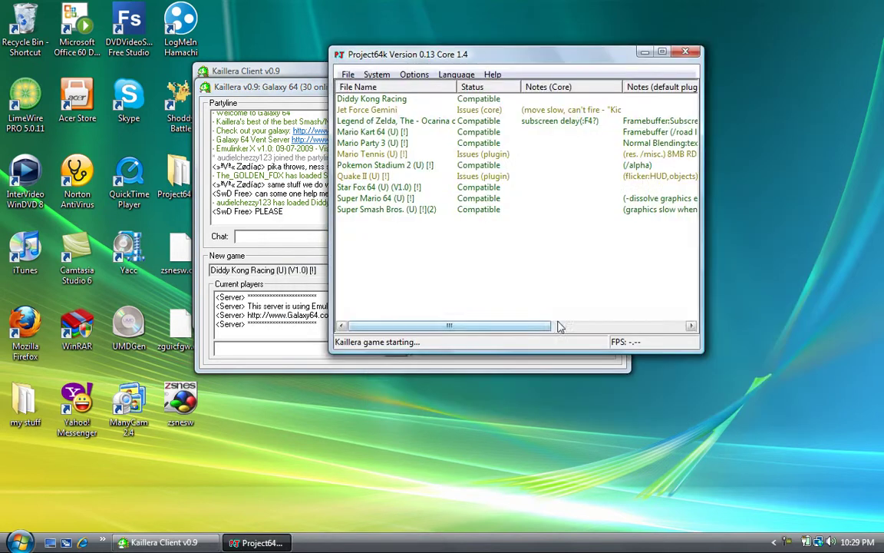
left_click(347, 75)
left_click(357, 87)
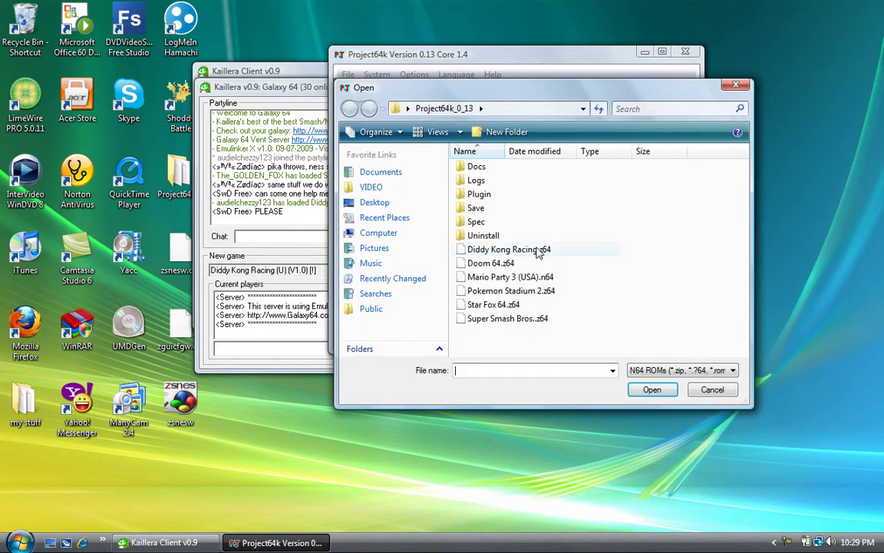
left_click(540, 252)
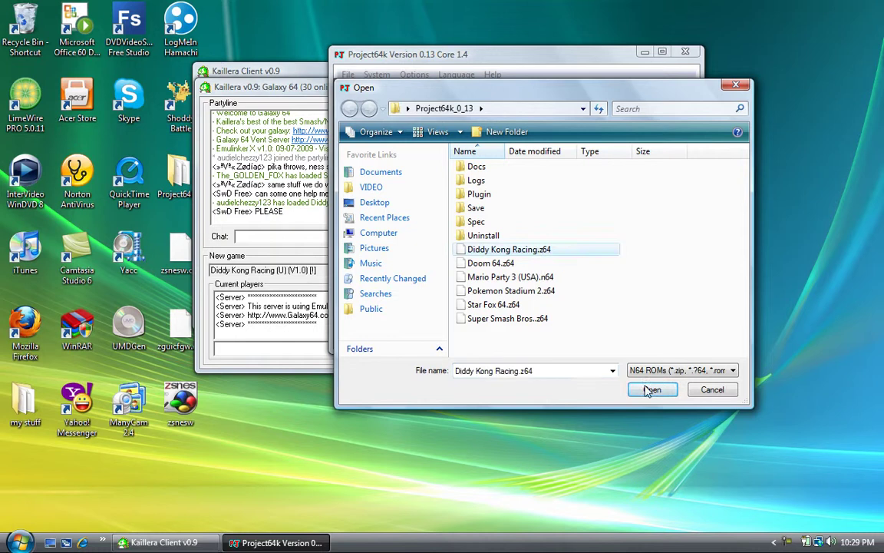
left_click(651, 390)
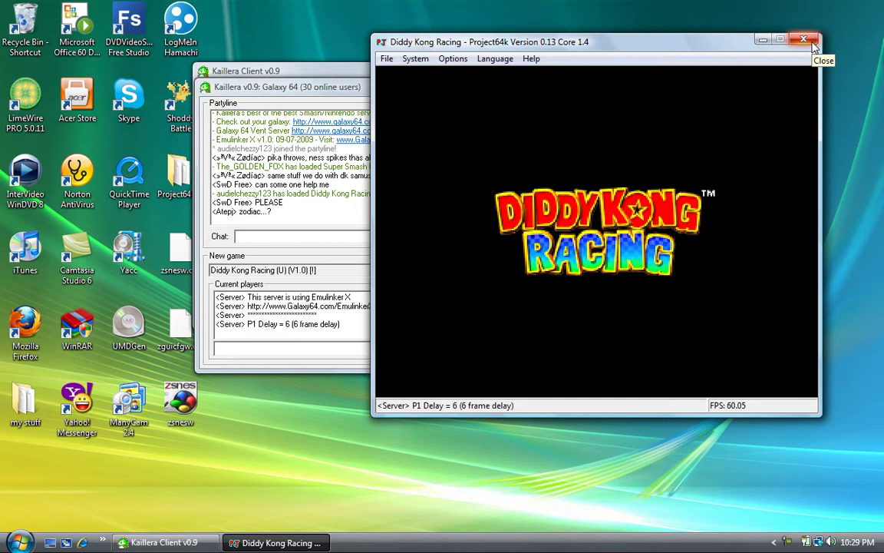
Stop the game, leave Galaxy 64, and close the Kaillera client and Project64k.
left_click(812, 43)
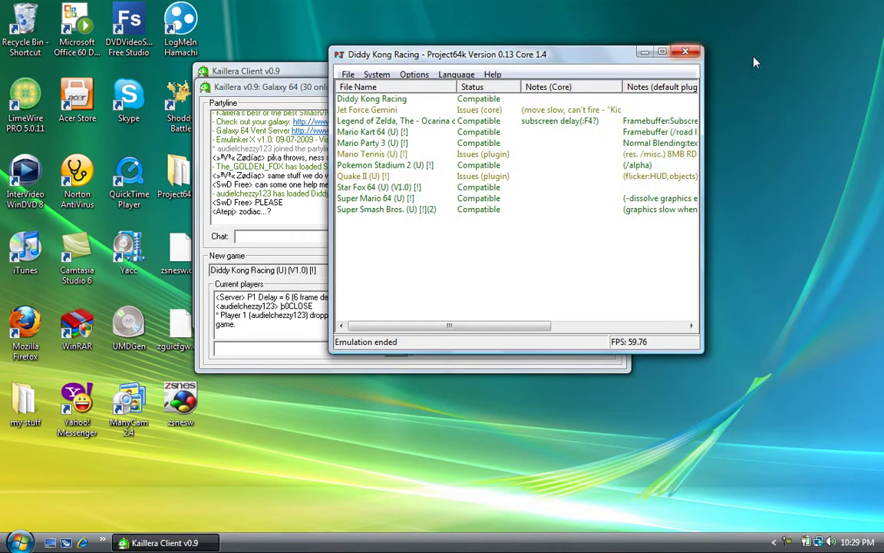
left_click(685, 52)
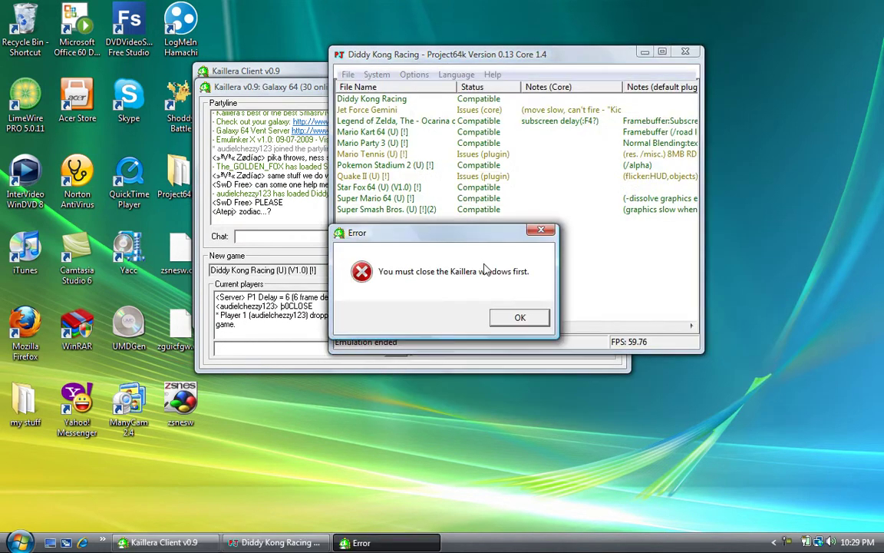
left_click(521, 318)
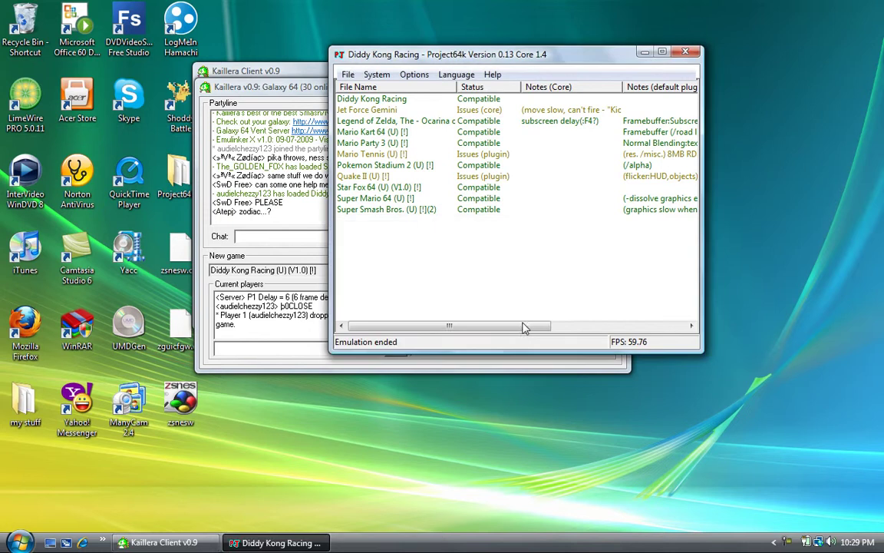
left_click(303, 70)
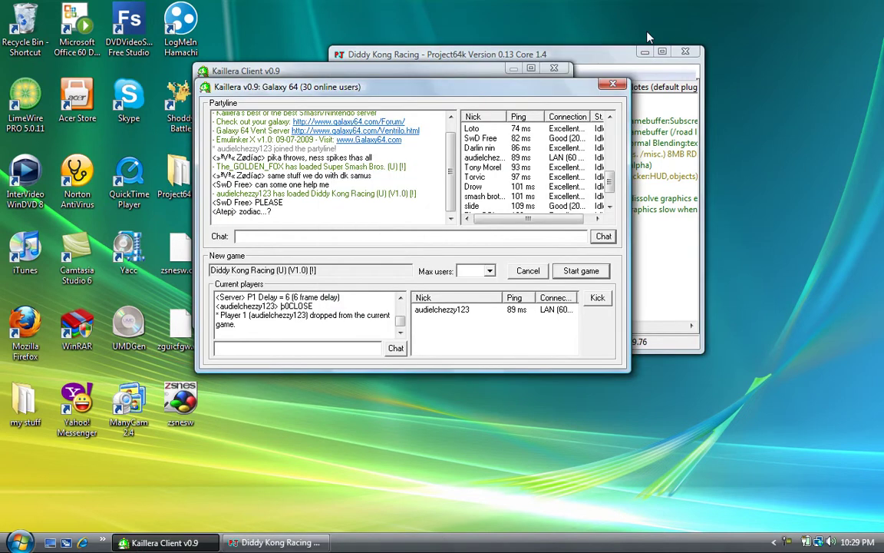
left_click(614, 86)
left_click(554, 70)
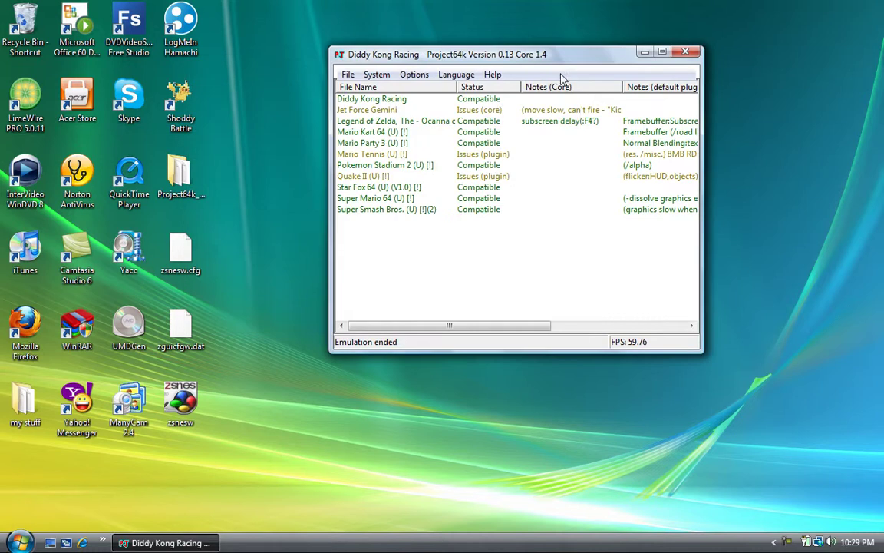
left_click(685, 52)
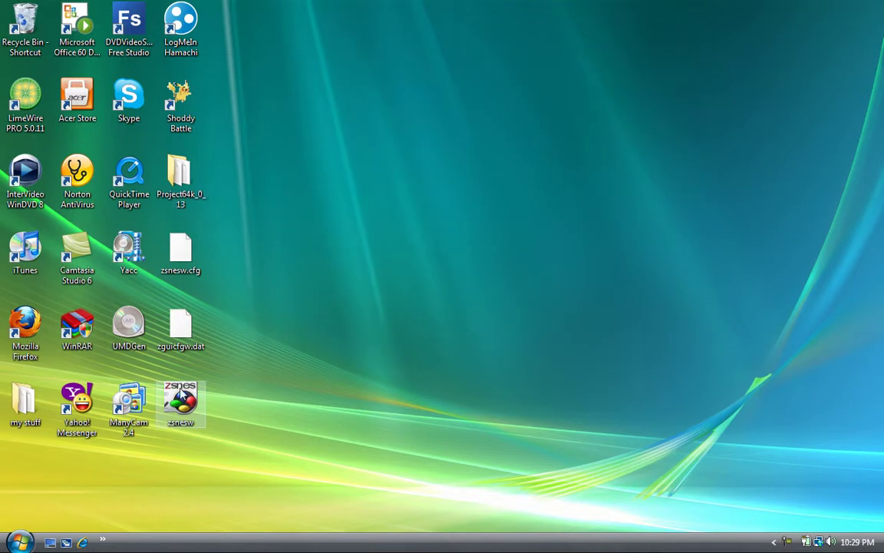
Launch LogMeIn Hamachi, reposition its window, and bring up the existing network's context menu.
left_click(171, 41)
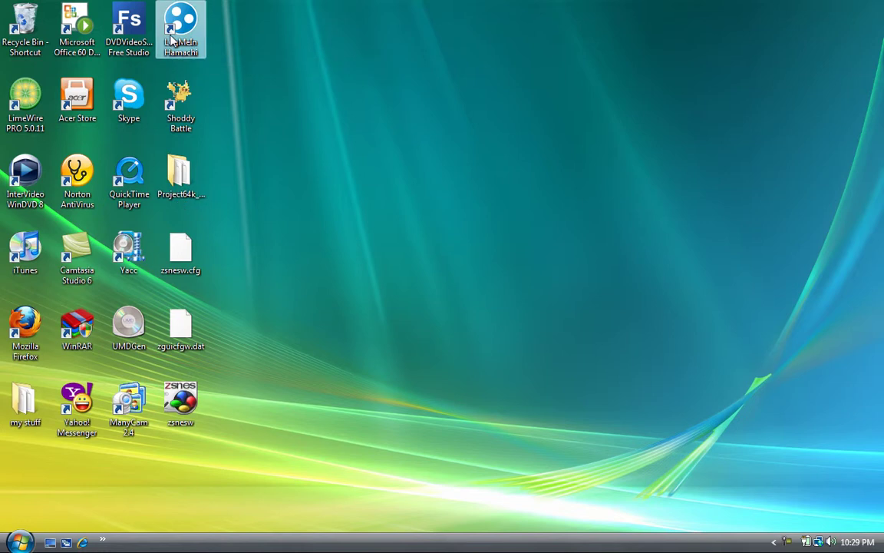
double_click(172, 40)
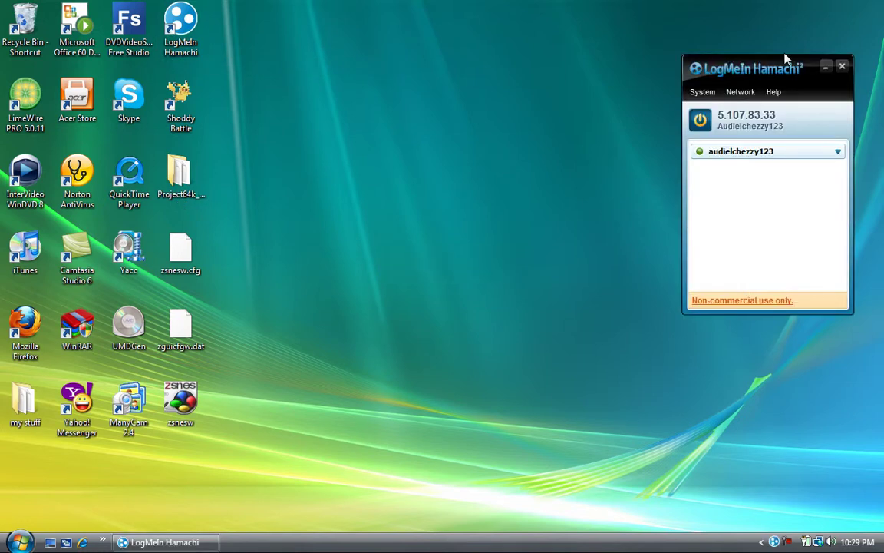
left_click_drag(785, 58, 560, 65)
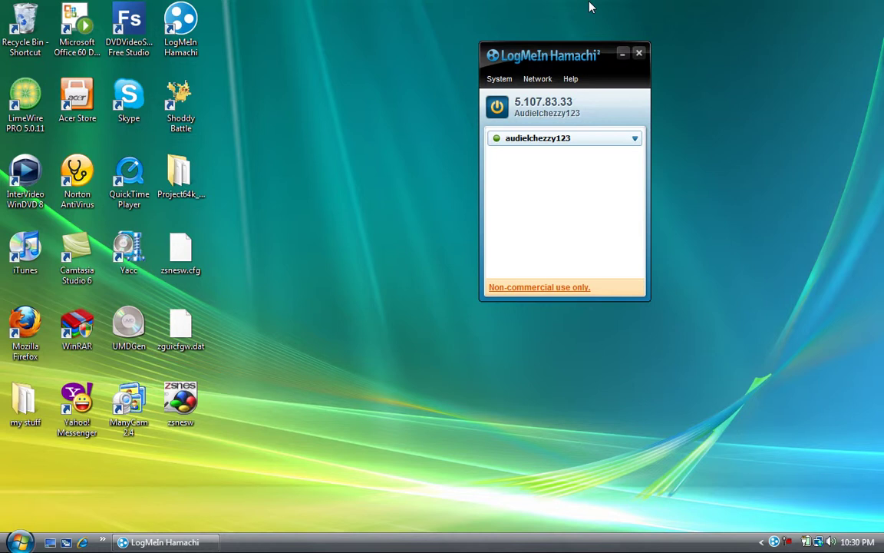
left_click_drag(704, 41, 429, 238)
left_click(530, 79)
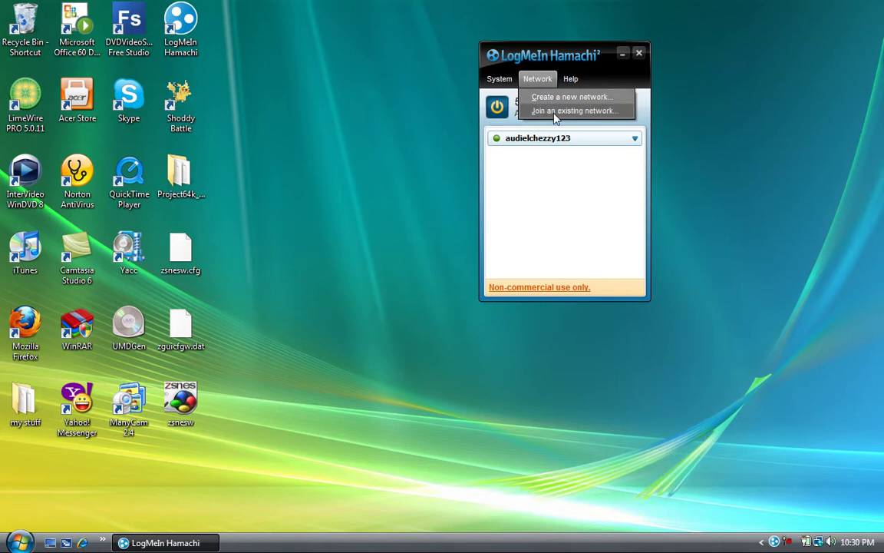
right_click(533, 142)
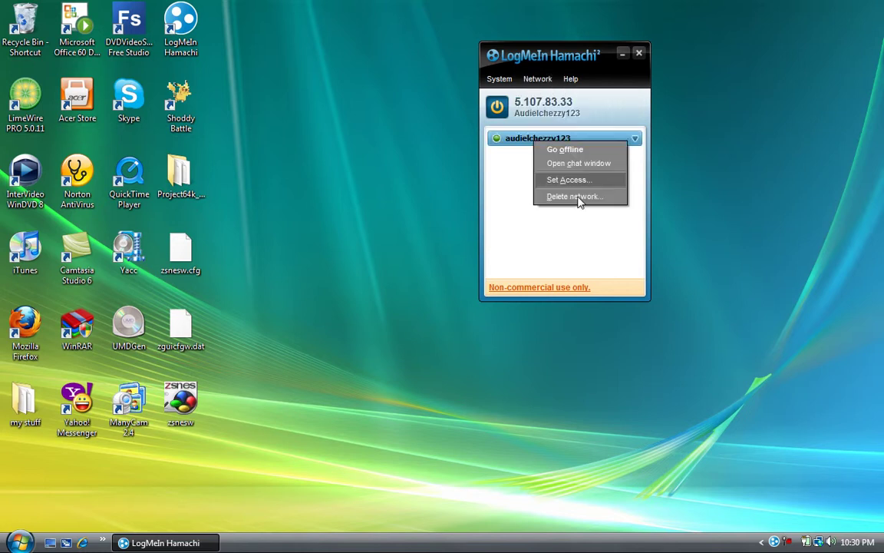
Delete the existing network and create a new one with a chosen network ID and password.
left_click(577, 198)
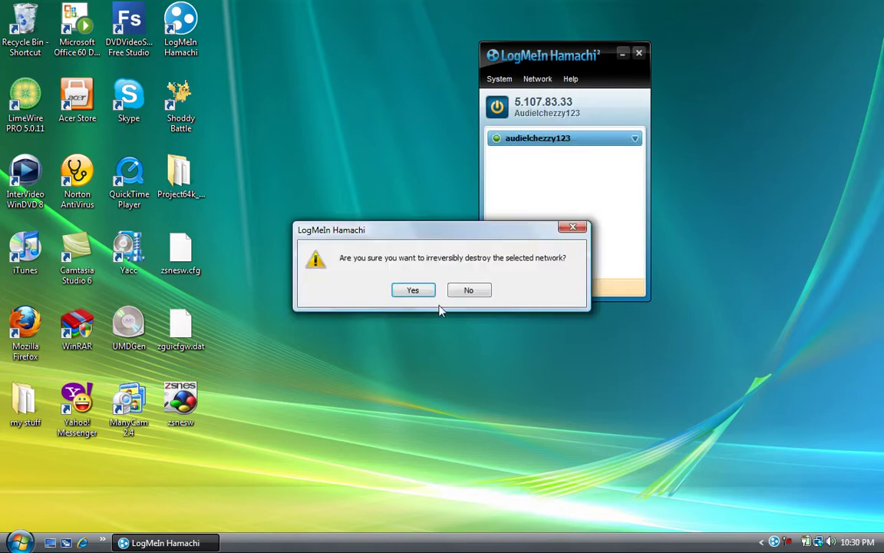
left_click(413, 289)
left_click(541, 80)
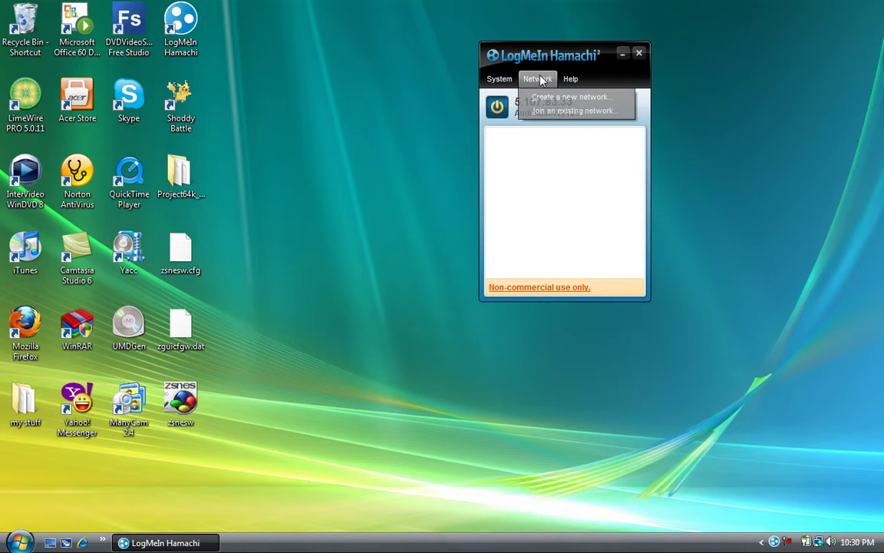
left_click(555, 100)
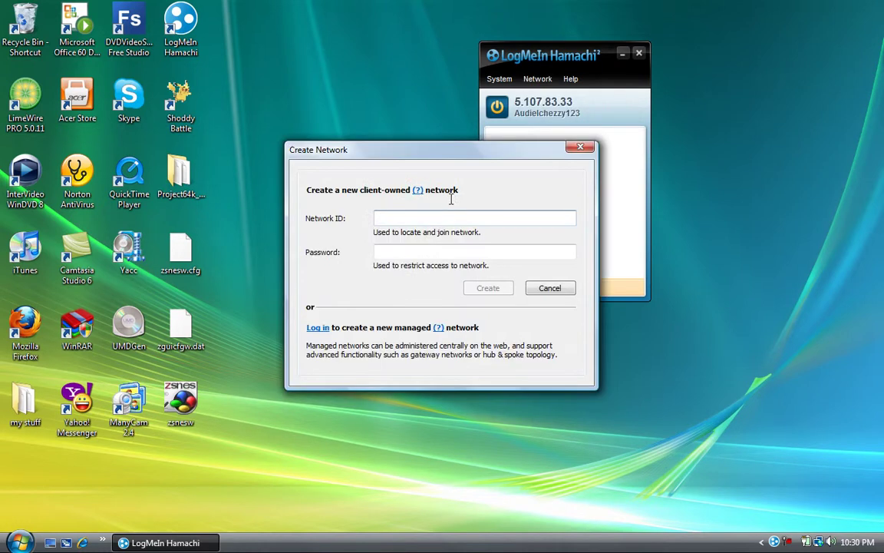
type("audiel")
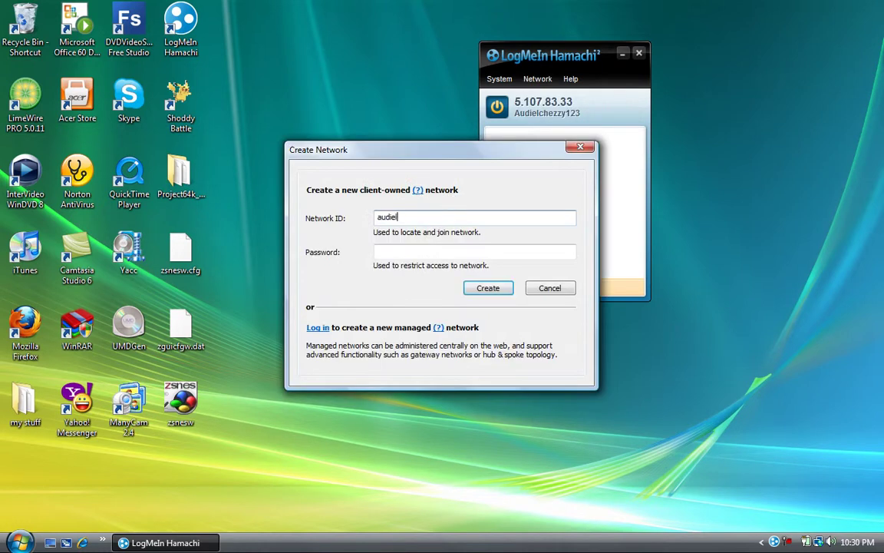
type("chezzy")
left_click(378, 251)
type("123")
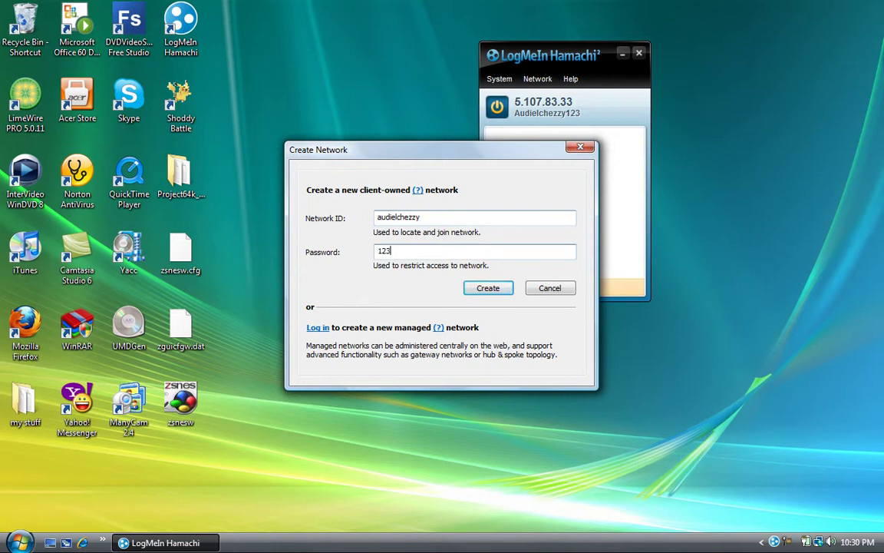
left_click(473, 291)
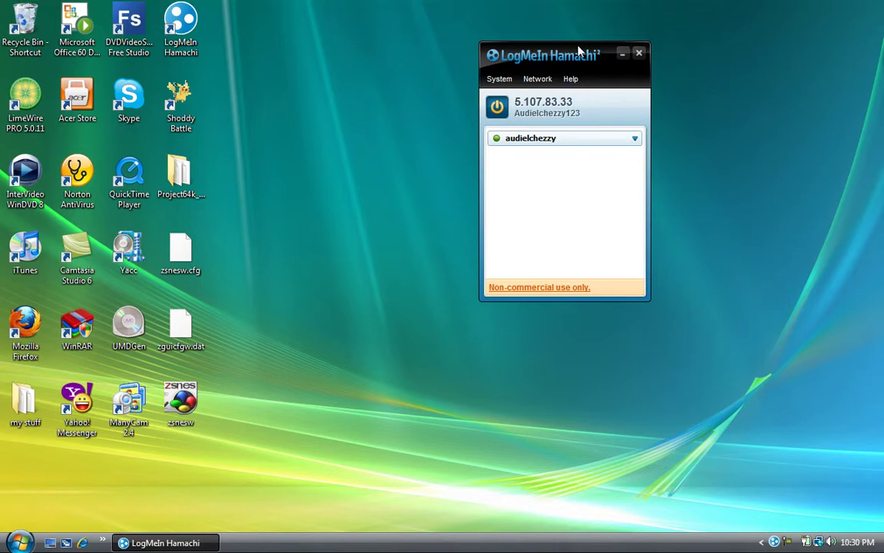
Try joining the network by its ID and password, close the error dialog, and minimize Hamachi.
left_click(541, 79)
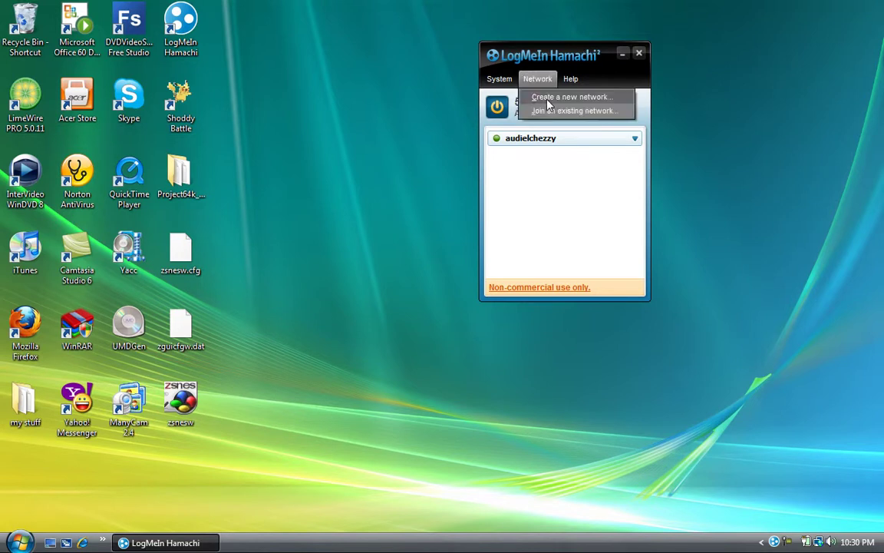
left_click(551, 111)
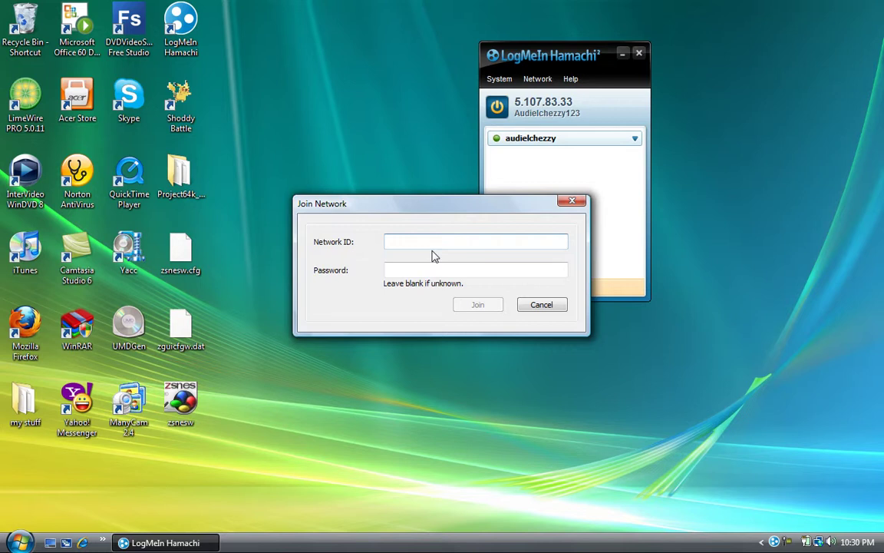
type("audielche")
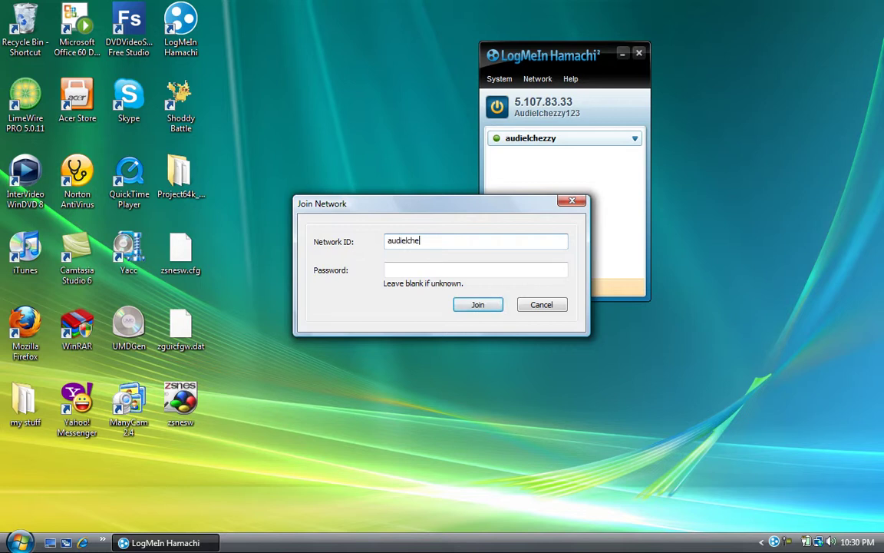
type("zzy")
key("Tab")
type("123")
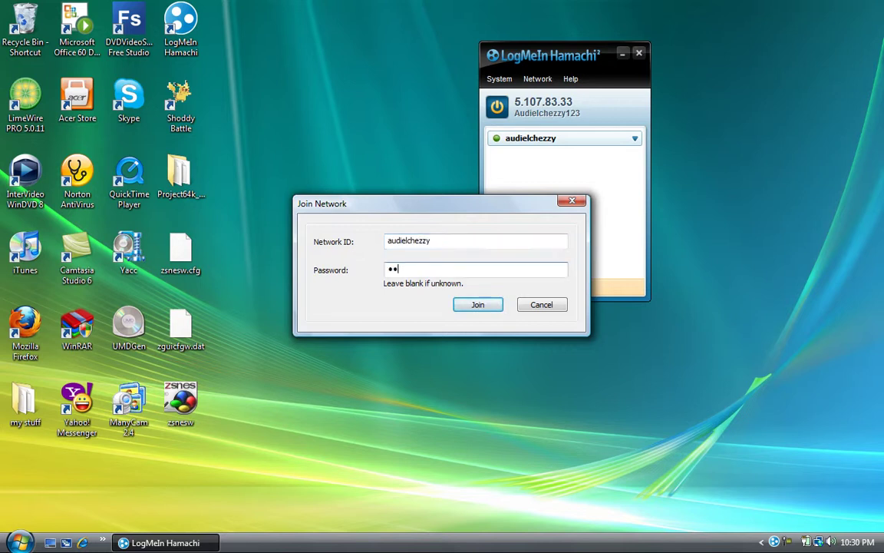
left_click(484, 306)
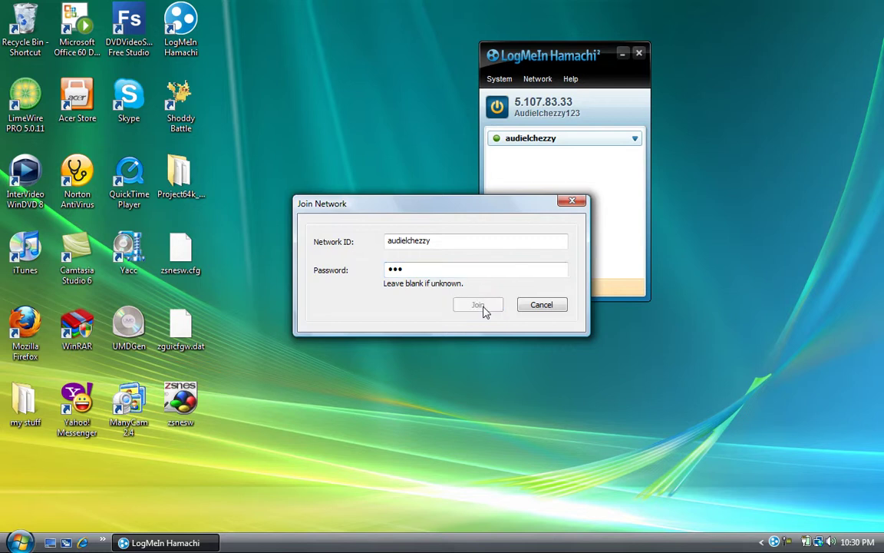
left_click(572, 203)
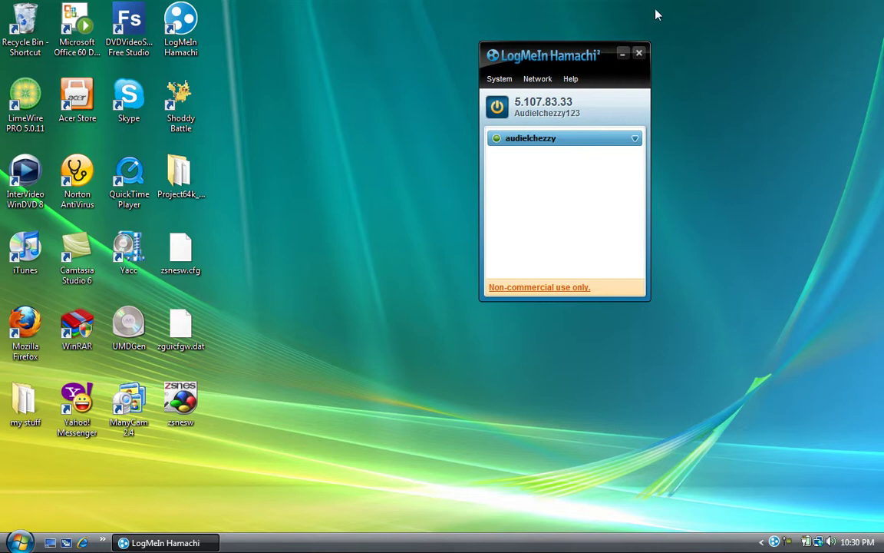
left_click(623, 55)
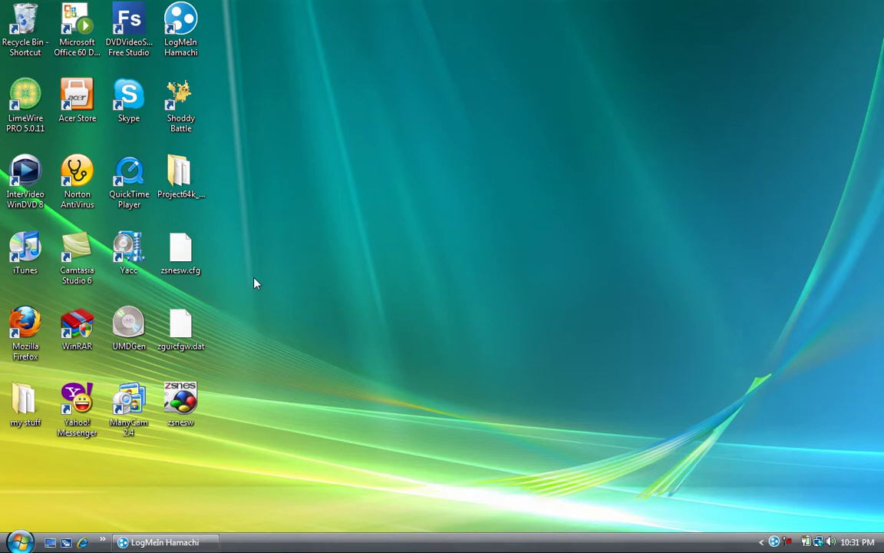
Launch ZSNES from the zsnesw desktop icon and close its GAME menu.
double_click(193, 392)
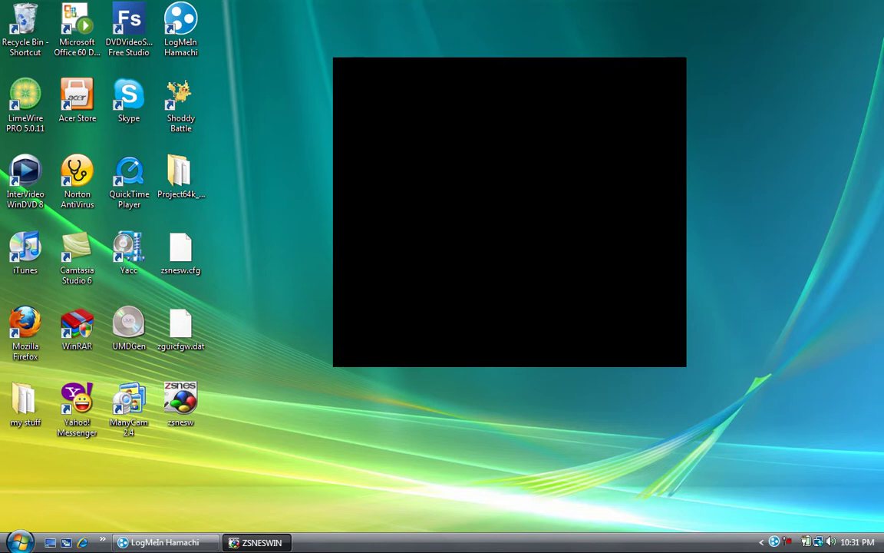
key("Up")
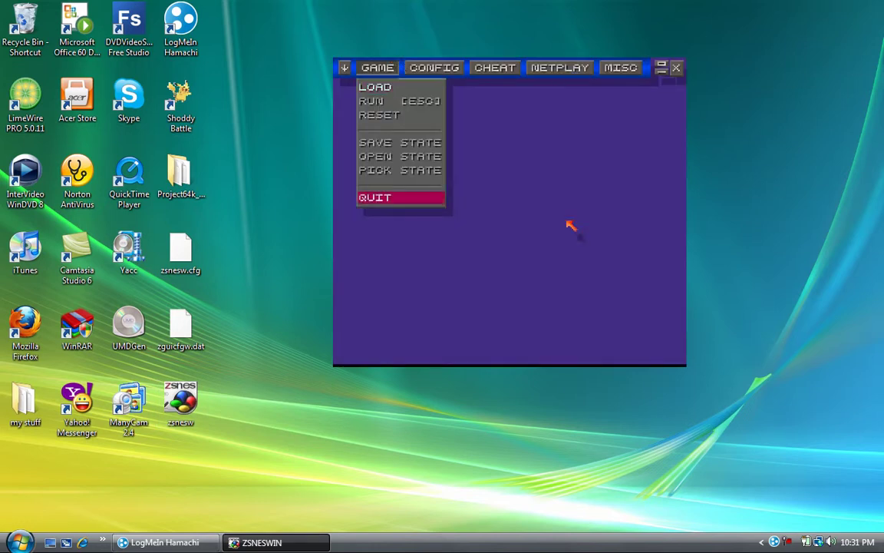
key("Escape")
View the ZSNES version and credits under MISC > ABOUT twice, closing it each time.
left_click(621, 68)
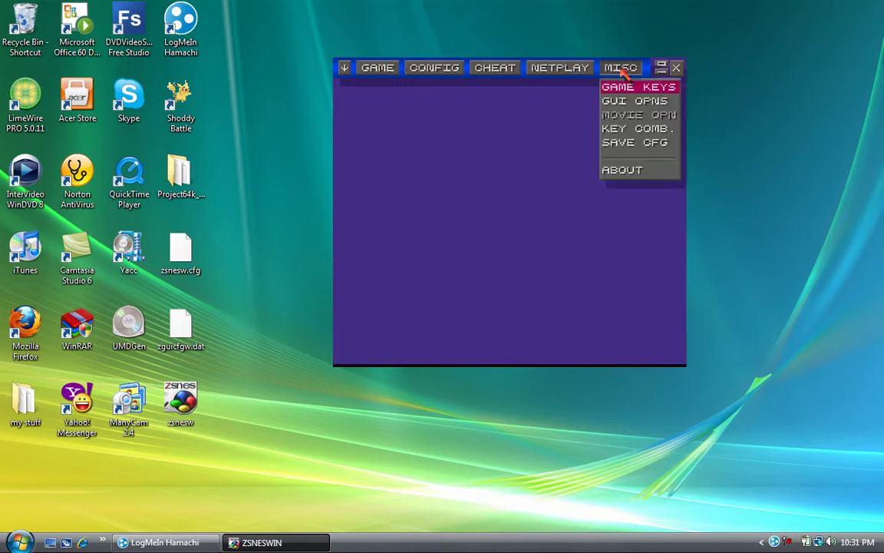
left_click(623, 169)
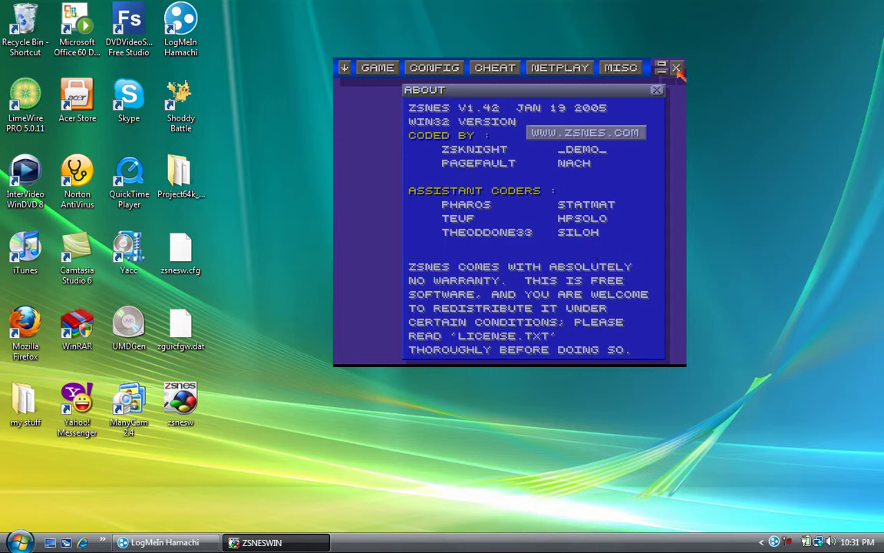
left_click(657, 90)
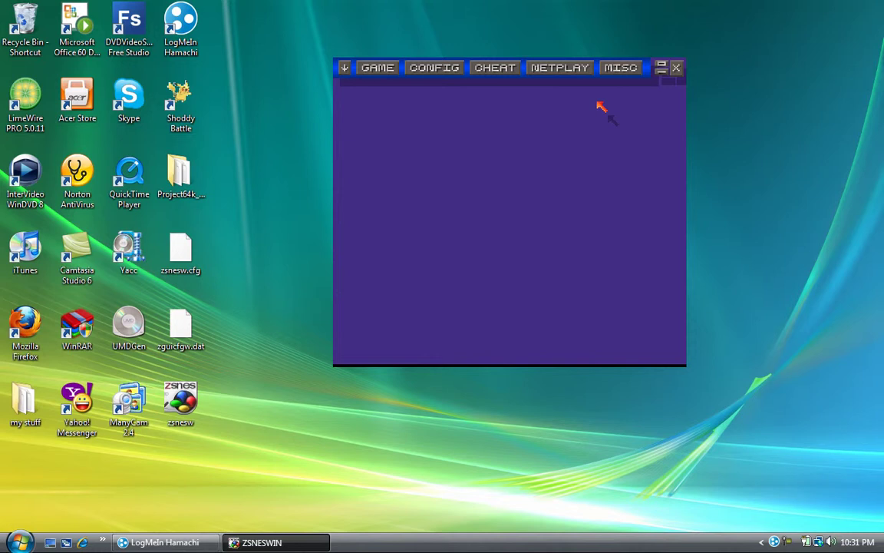
left_click(618, 68)
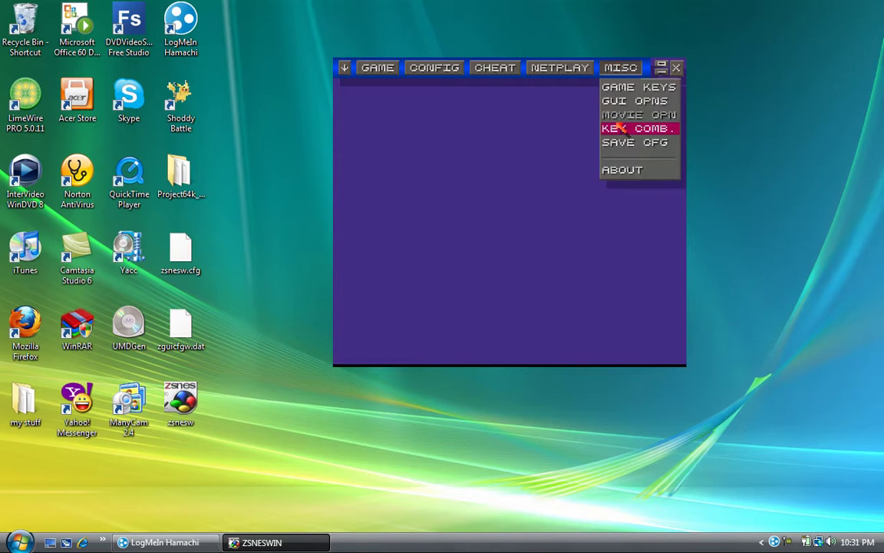
left_click(627, 171)
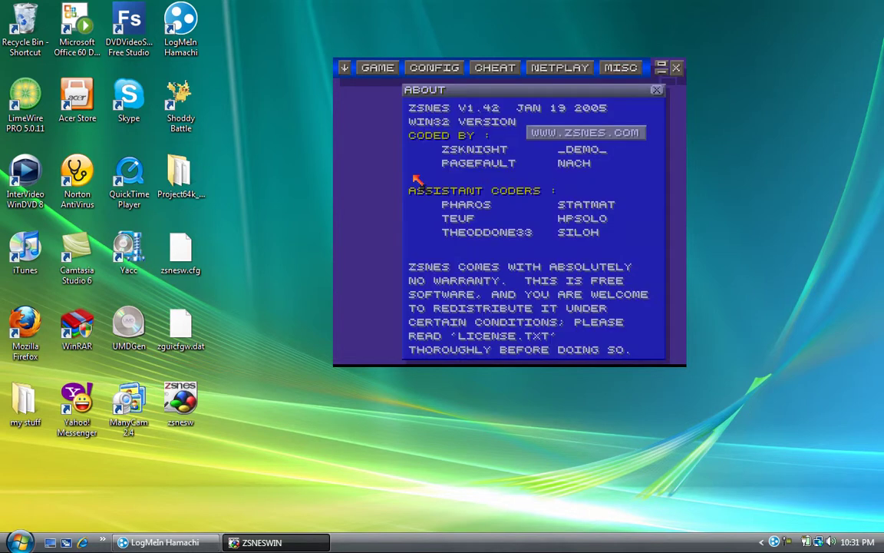
left_click(658, 91)
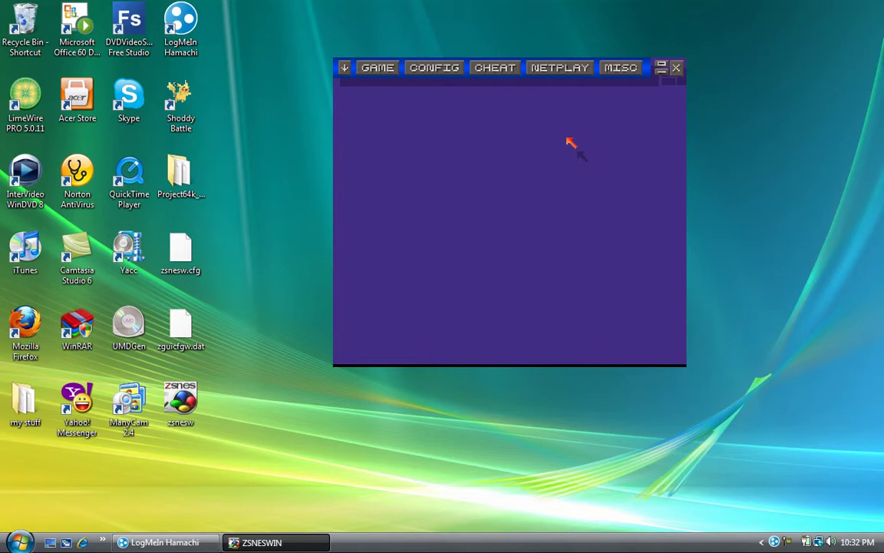
Open NETPLAY > INTERNET (port 7845), clear the IP field, then start and cancel hosting a server.
left_click(539, 73)
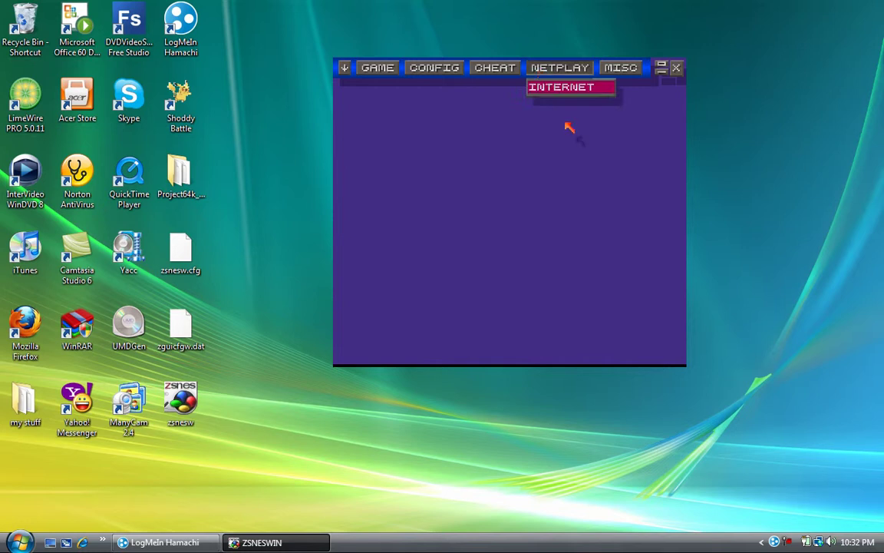
left_click(540, 66)
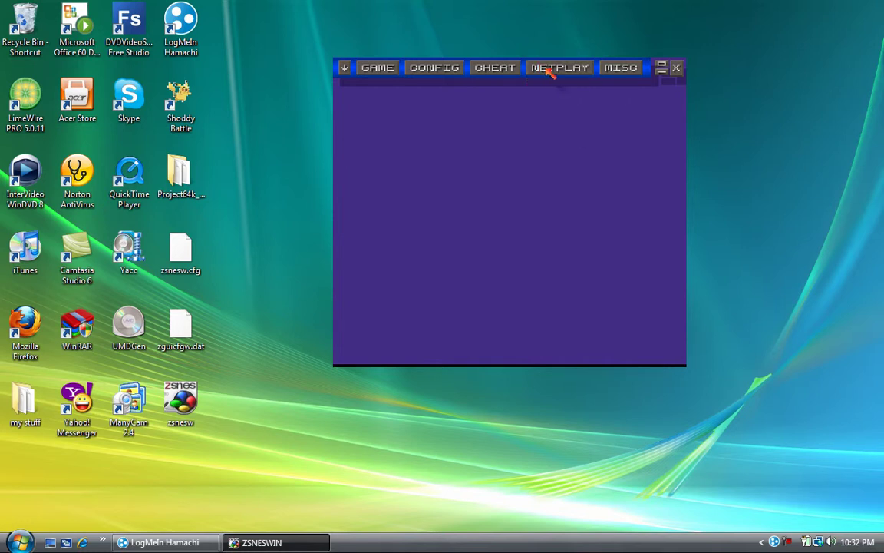
left_click(550, 70)
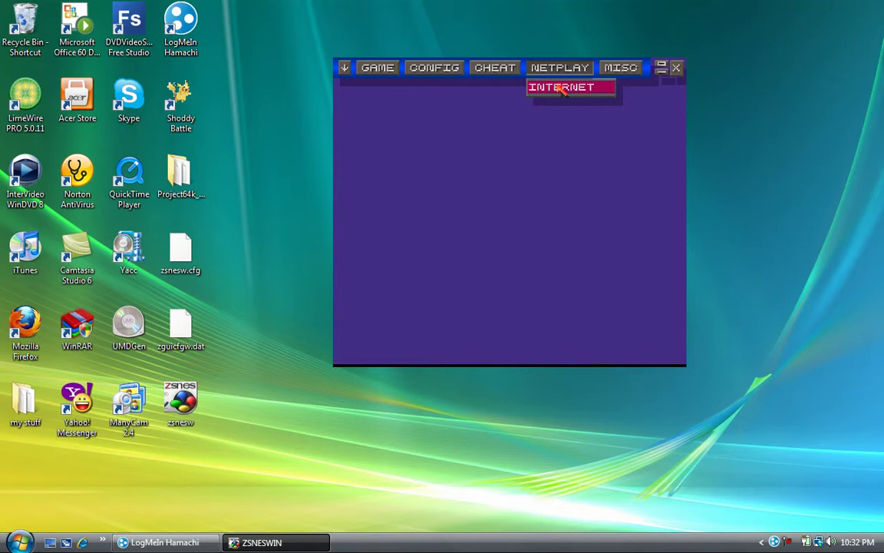
left_click(561, 89)
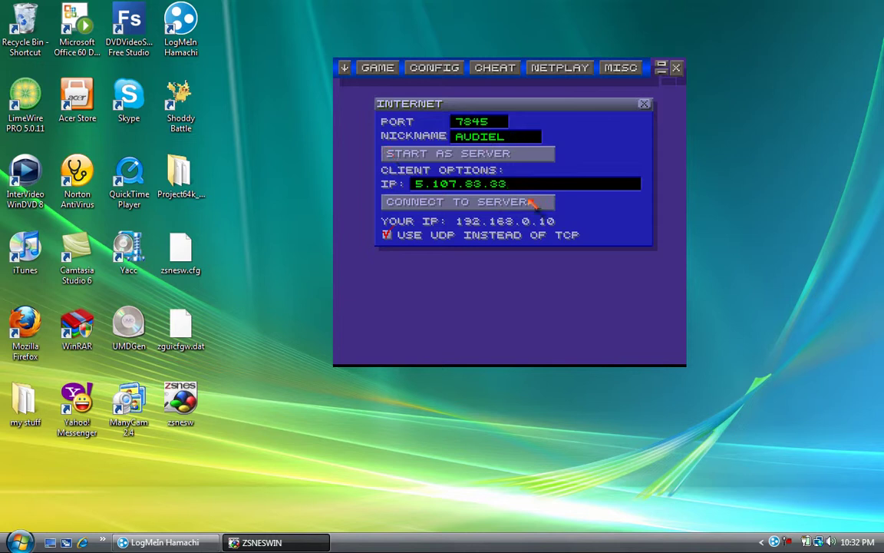
key("BackSpace")
key("BackSpace")
key("BackSpace")
key("BackSpace")
key("BackSpace")
key("BackSpace")
key("BackSpace")
key("BackSpace")
key("BackSpace")
key("BackSpace")
key("BackSpace")
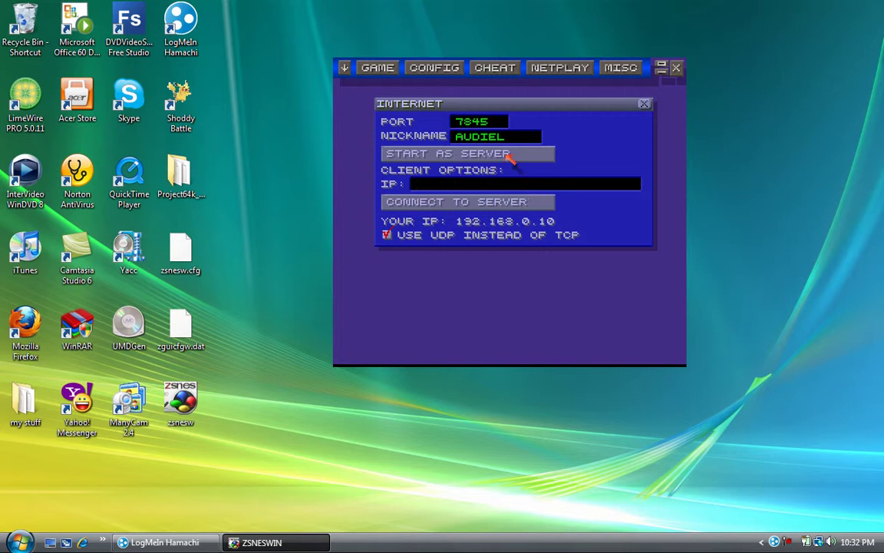
left_click(509, 155)
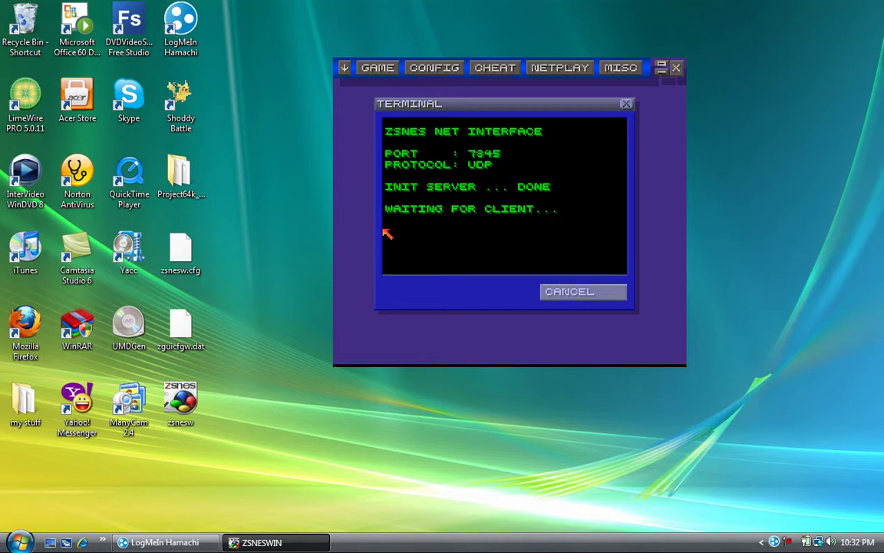
left_click(591, 294)
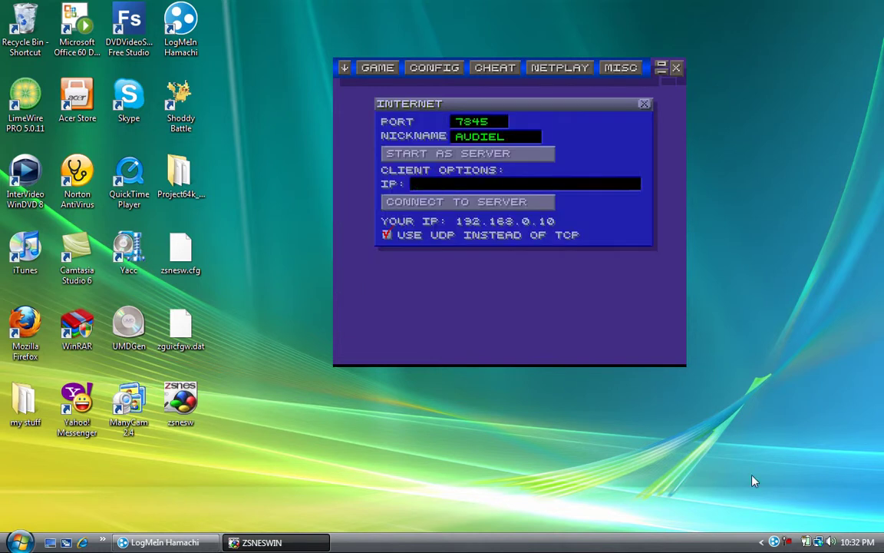
Connect ZSNES netplay to the server using the Hamachi IP 5.107.83.33.
left_click(775, 542)
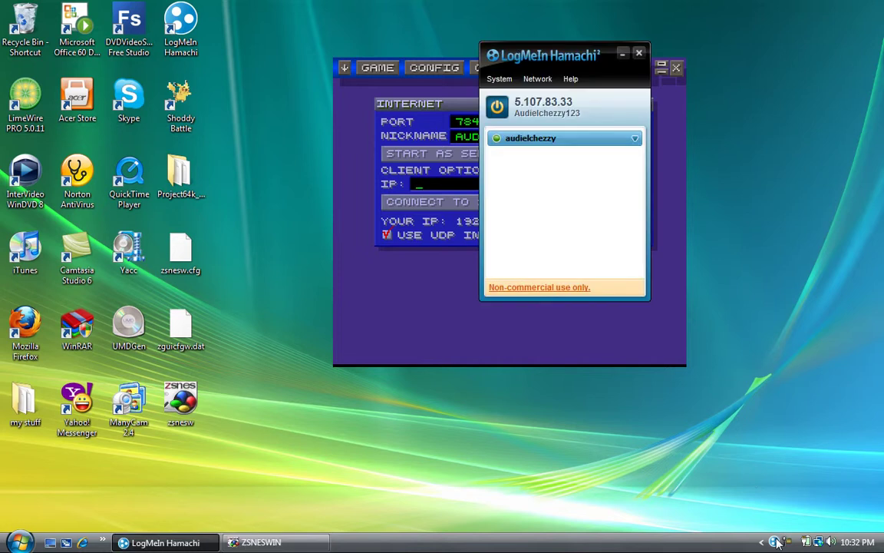
left_click_drag(555, 42, 761, 68)
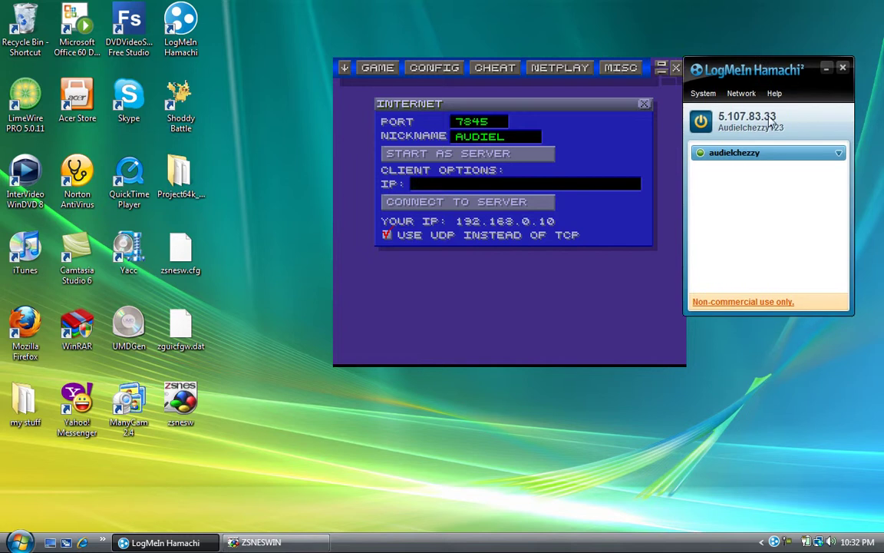
left_click(535, 181)
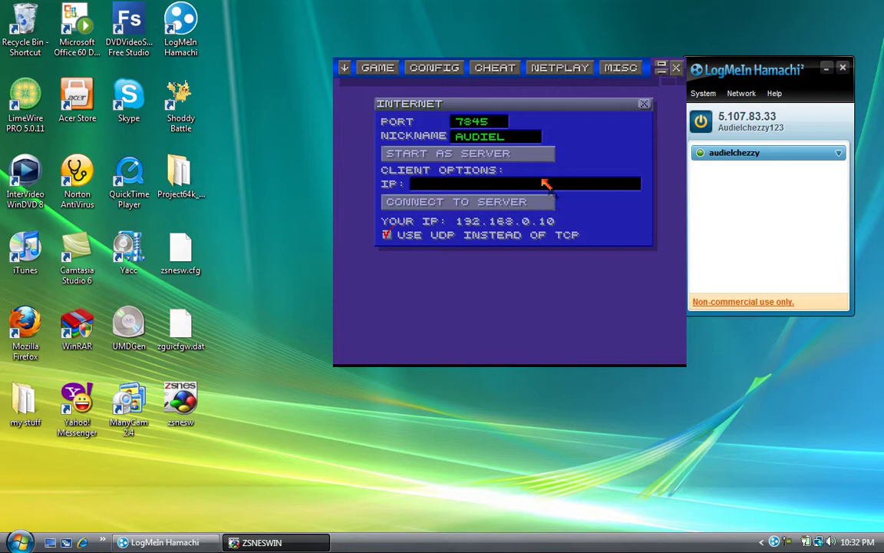
type("5.107.83.33")
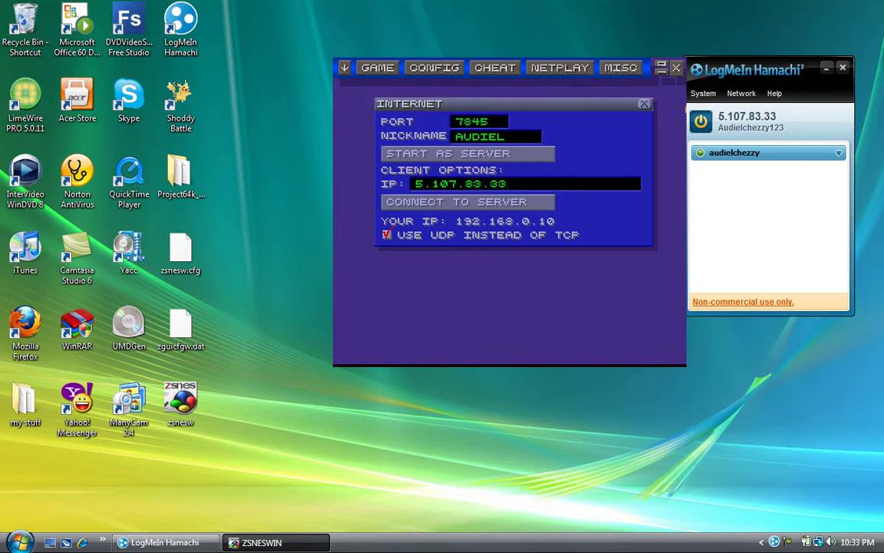
left_click(520, 201)
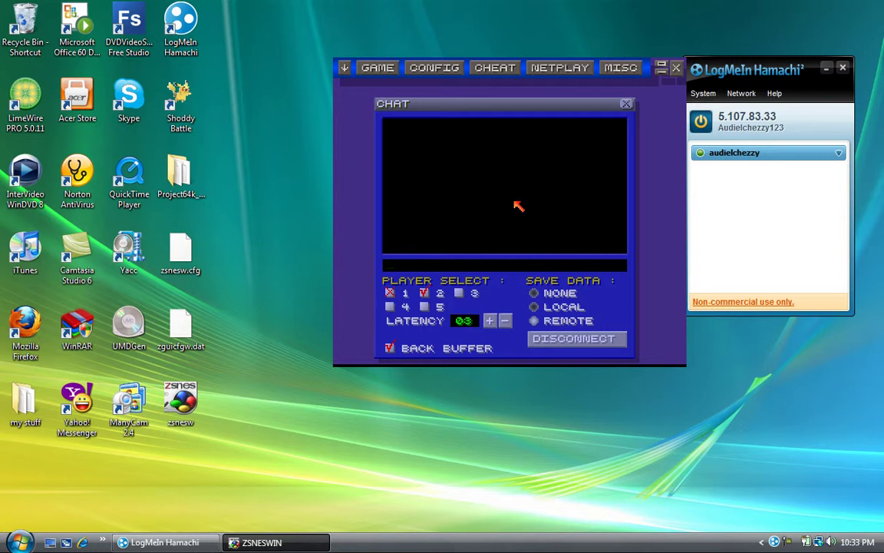
Send 'yo' in the netplay chat, then close the chat window.
type("yo")
key("Return")
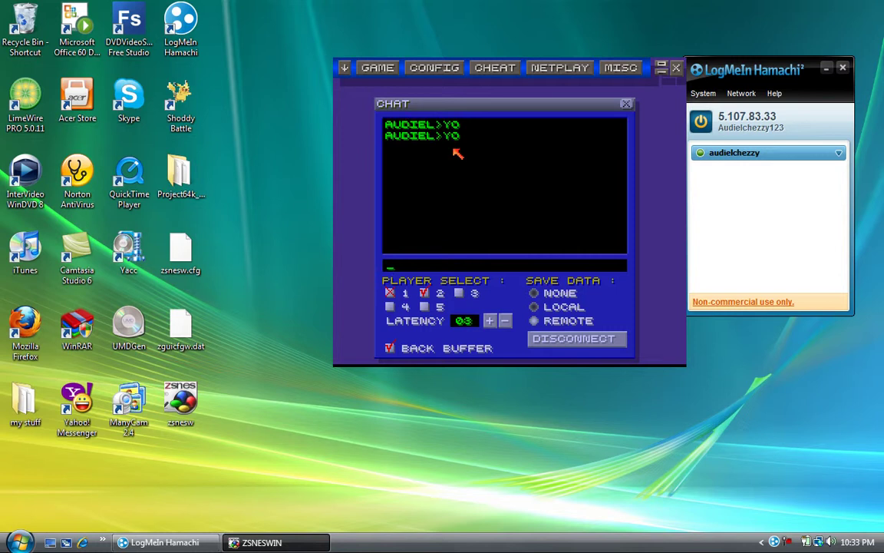
left_click(628, 106)
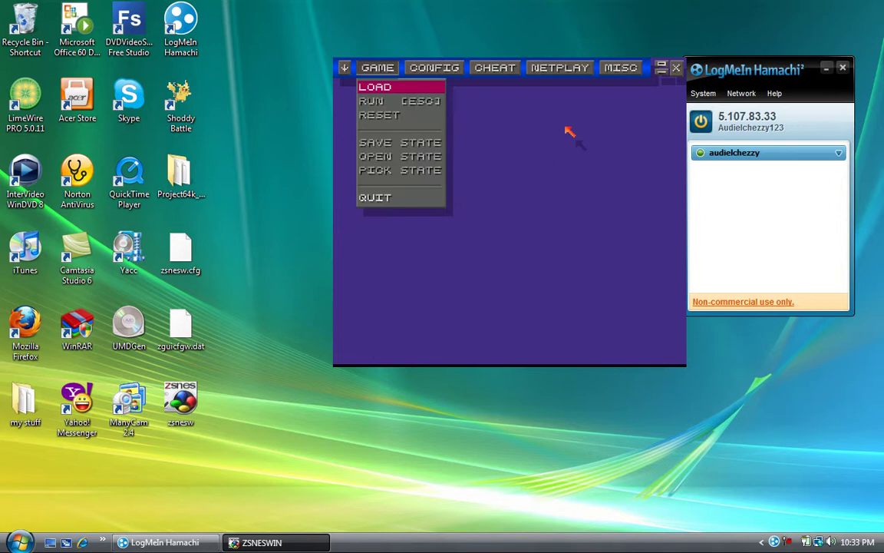
Reopen Netplay > Internet, close the chat again, and bring up the Load Game dialog.
left_click(584, 69)
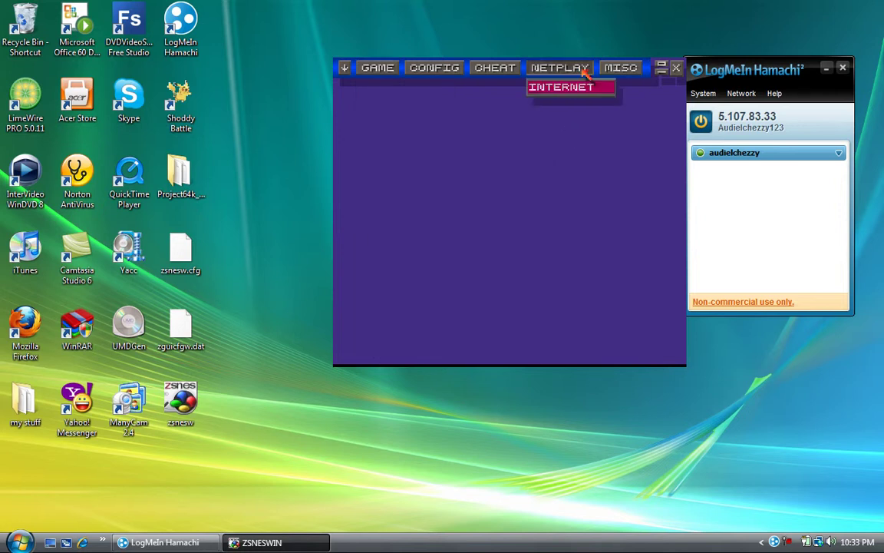
left_click(577, 86)
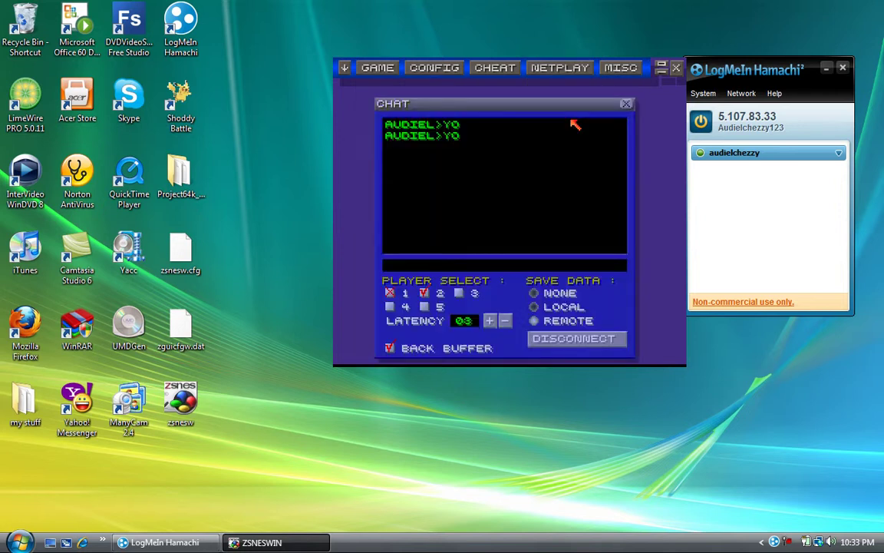
left_click(626, 104)
left_click(378, 68)
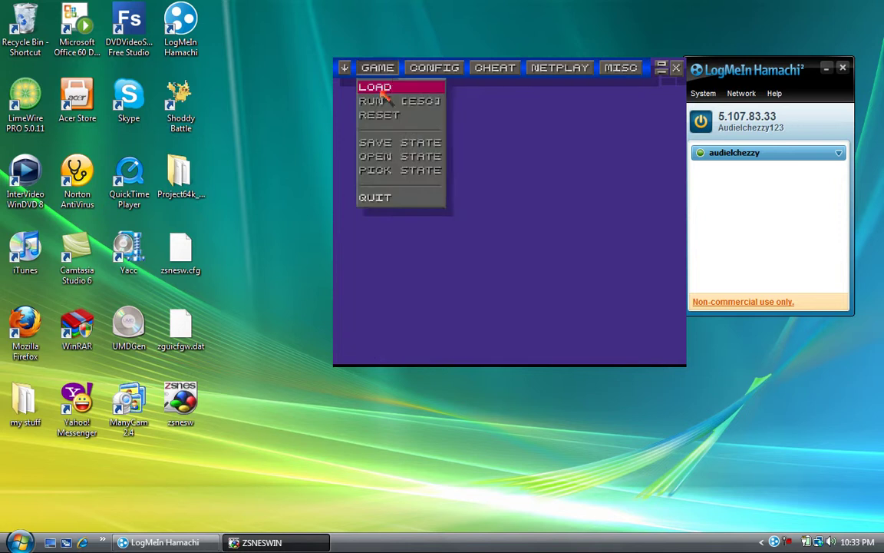
left_click(383, 89)
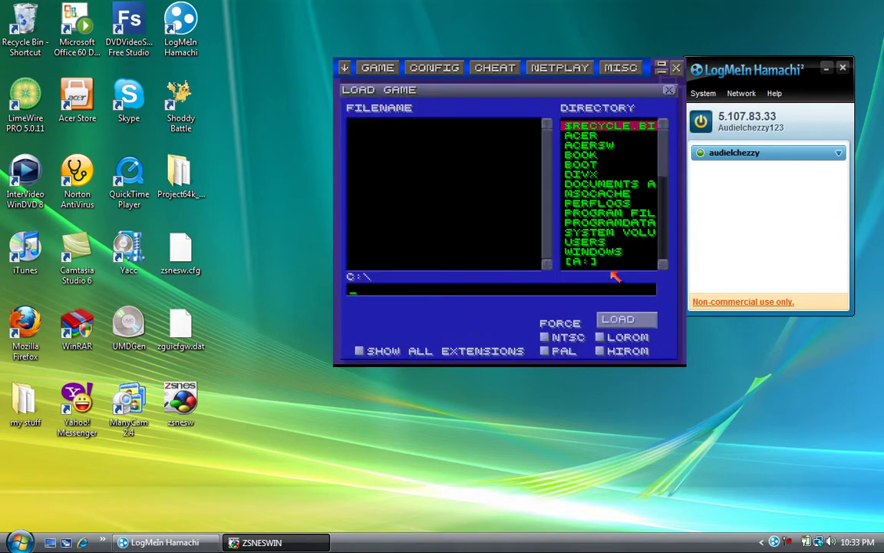
Browse the Load Game dialog from C:\Users to the Desktop\Project64k ROM folder.
left_click(593, 243)
left_click(594, 243)
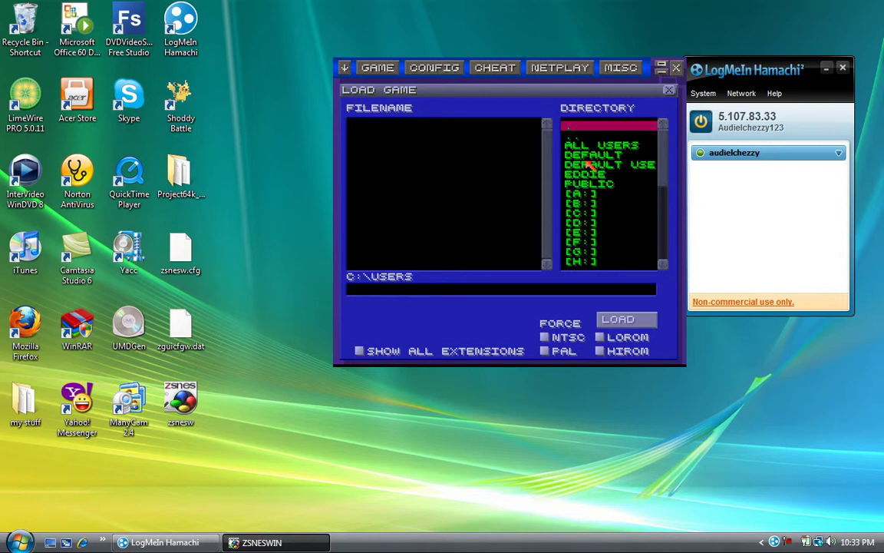
left_click(604, 176)
left_click(604, 176)
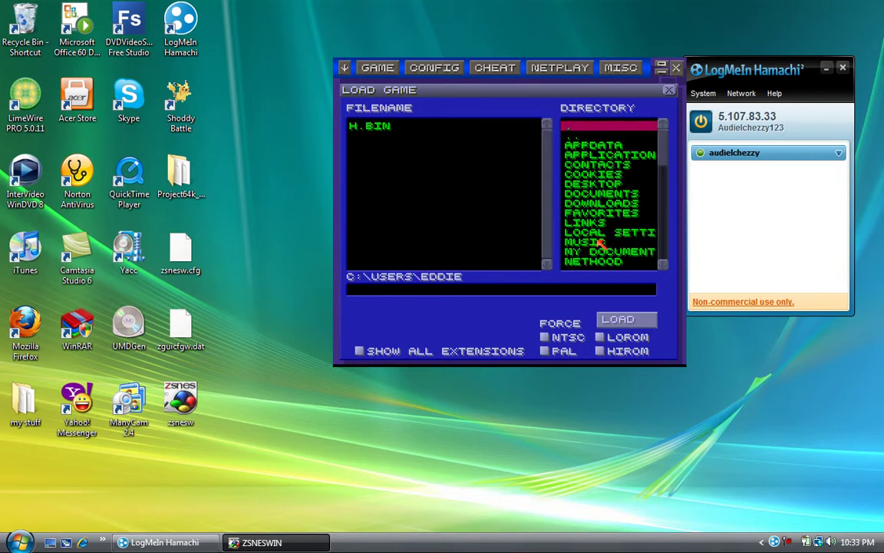
double_click(591, 192)
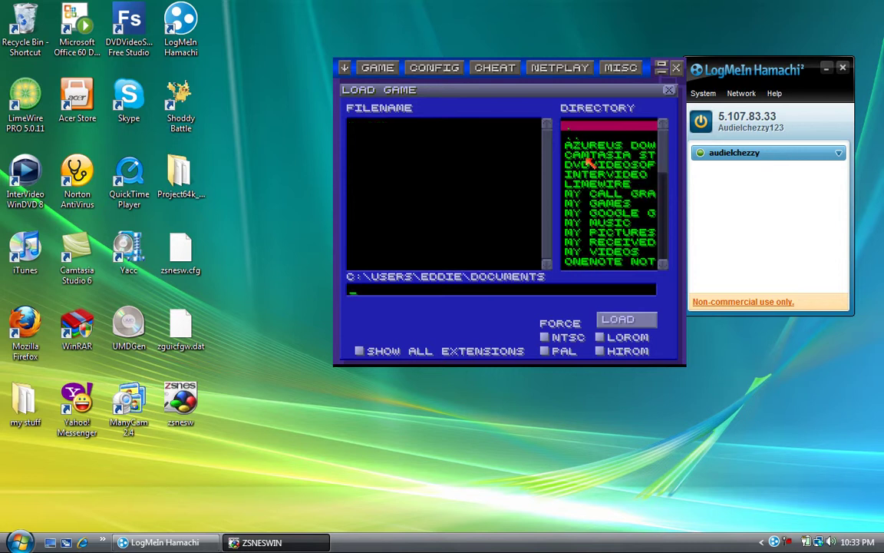
left_click(584, 136)
left_click(581, 144)
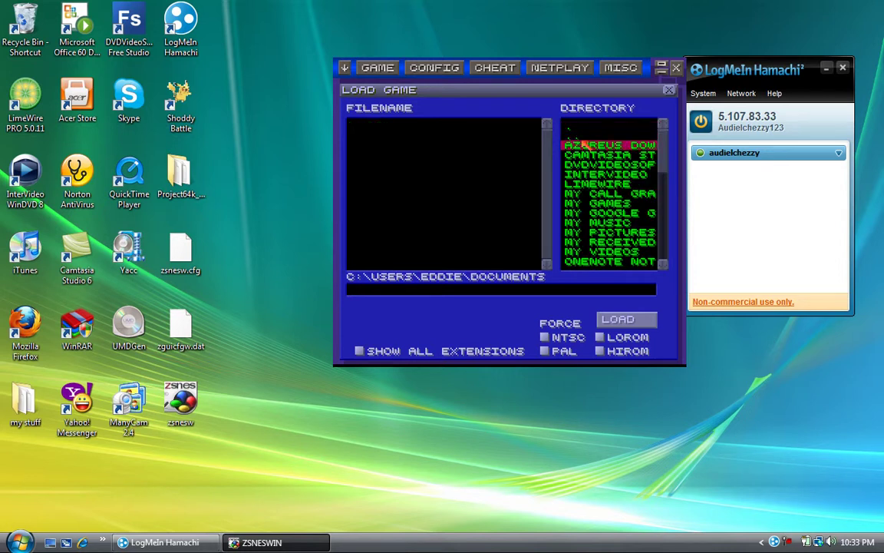
double_click(582, 139)
left_click(605, 185)
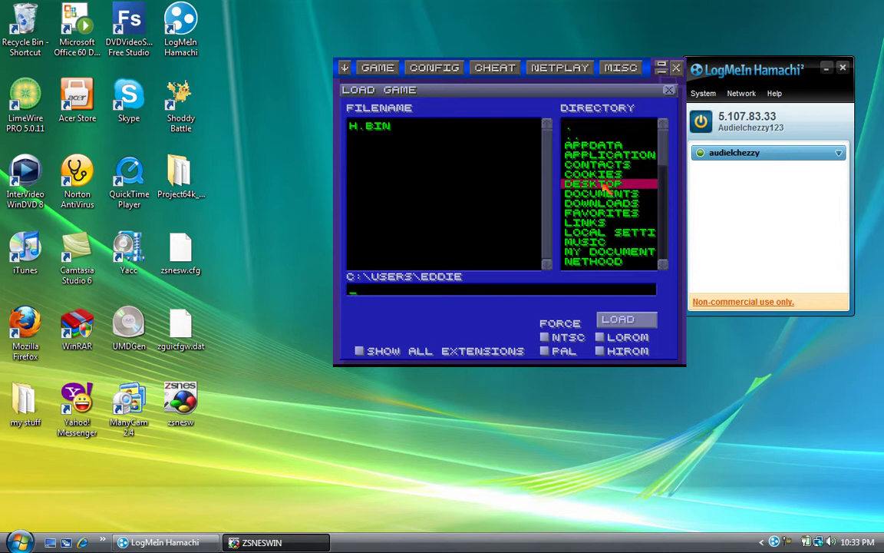
double_click(605, 185)
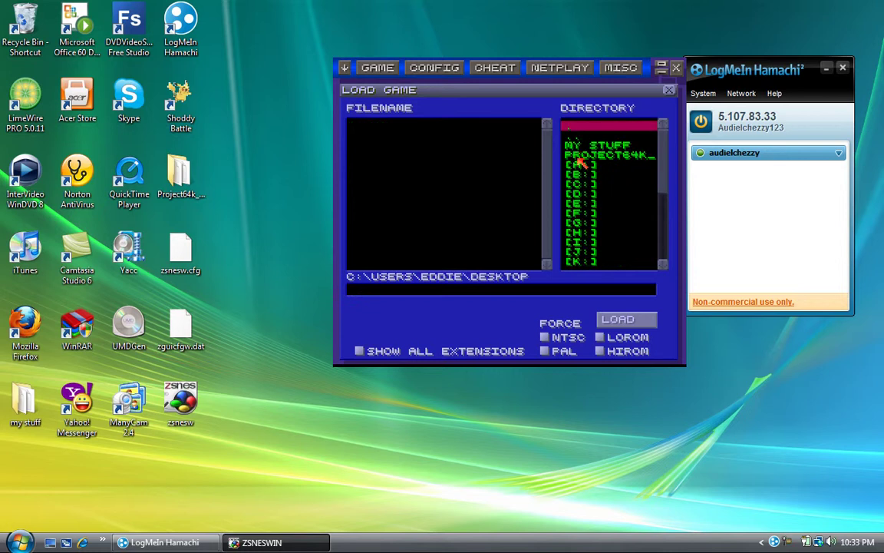
double_click(582, 156)
Load the Diddy's Kong Quest ROM for netplay, which fails with 'Unable to load!'.
left_click(501, 146)
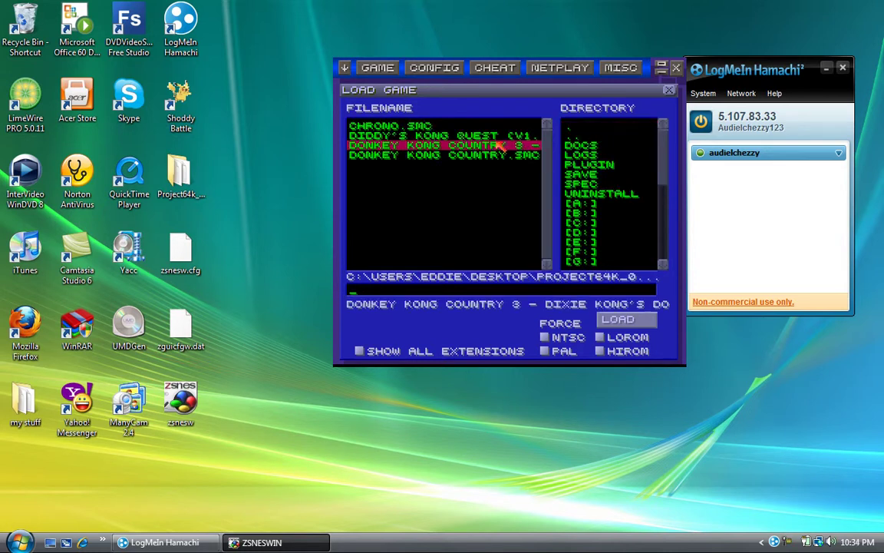
left_click(466, 137)
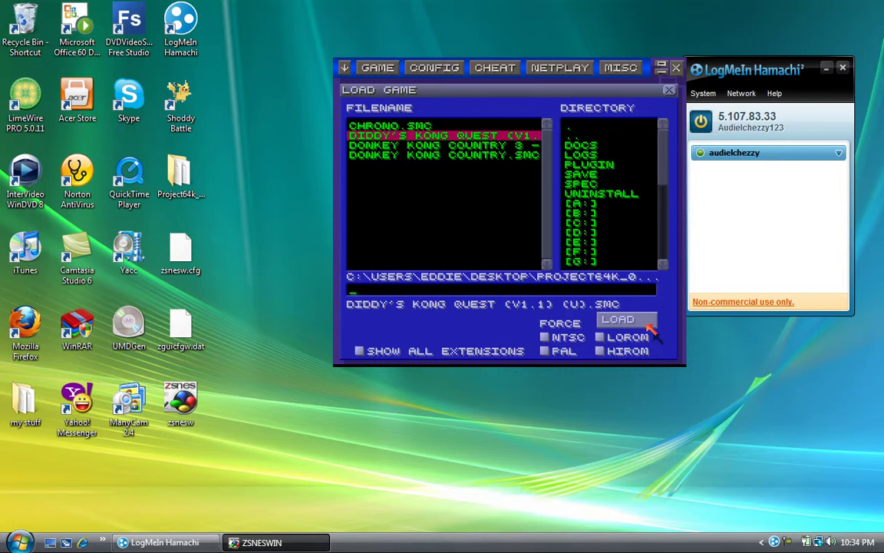
left_click(647, 326)
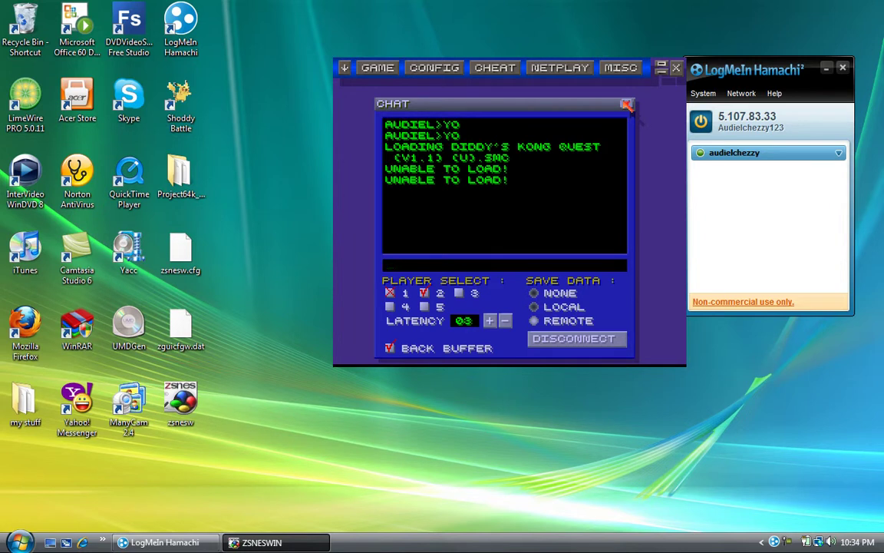
left_click(627, 105)
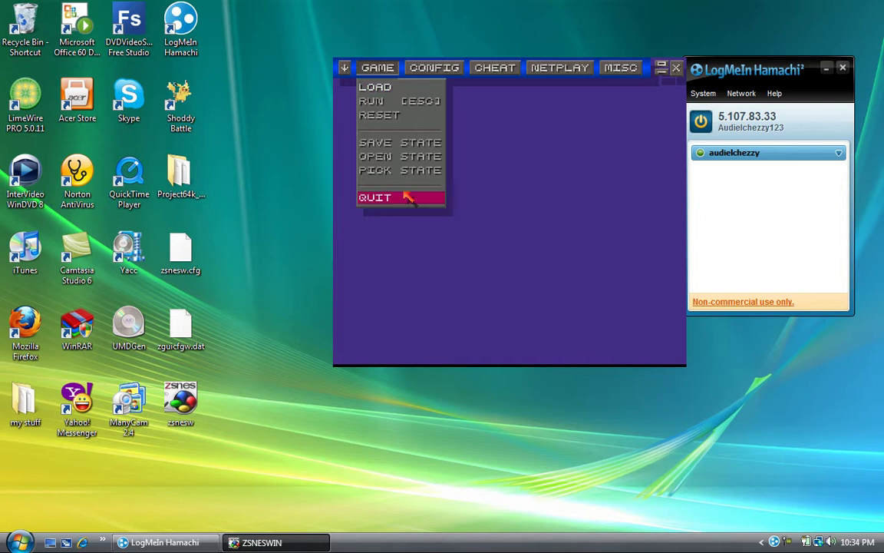
Try loading DONKEY KONG COUNTRY.SMC, which also fails, then quit ZSNES.
key("Down")
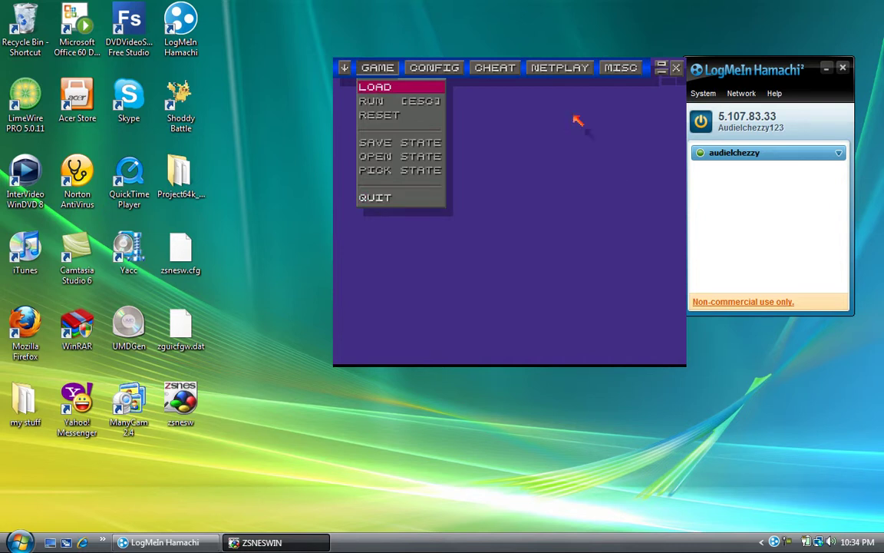
left_click(395, 89)
left_click(475, 155)
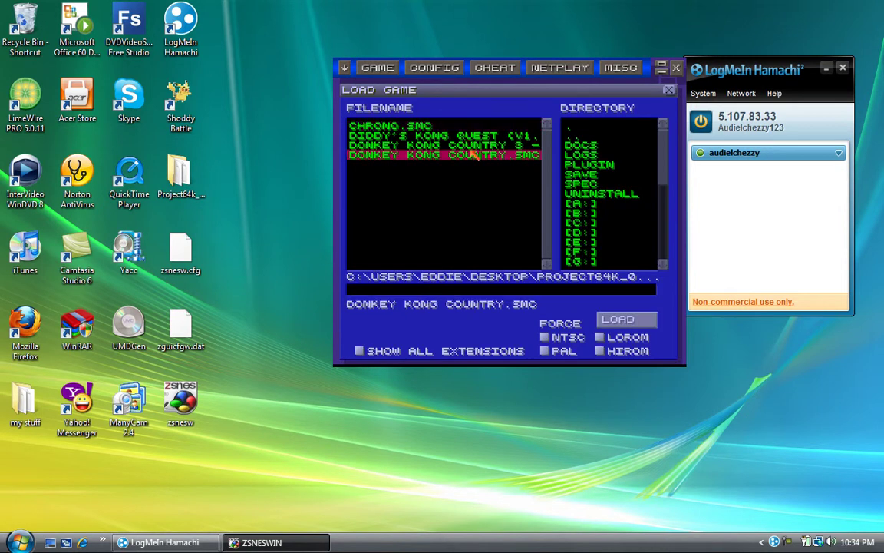
left_click(630, 321)
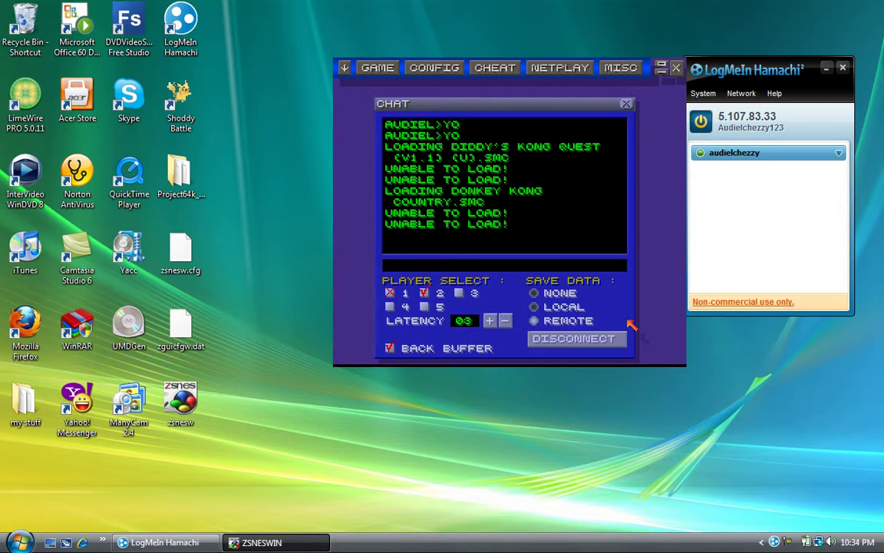
left_click(626, 104)
key("alt+g")
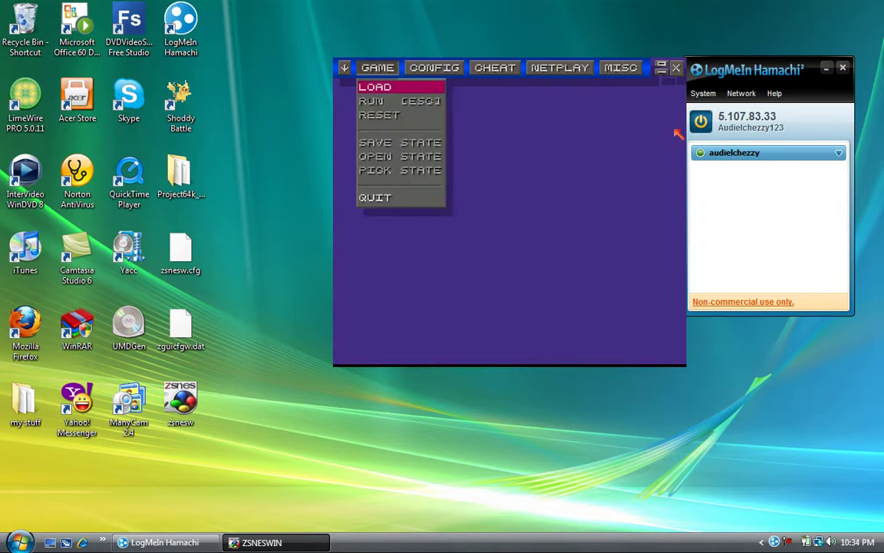
left_click(676, 67)
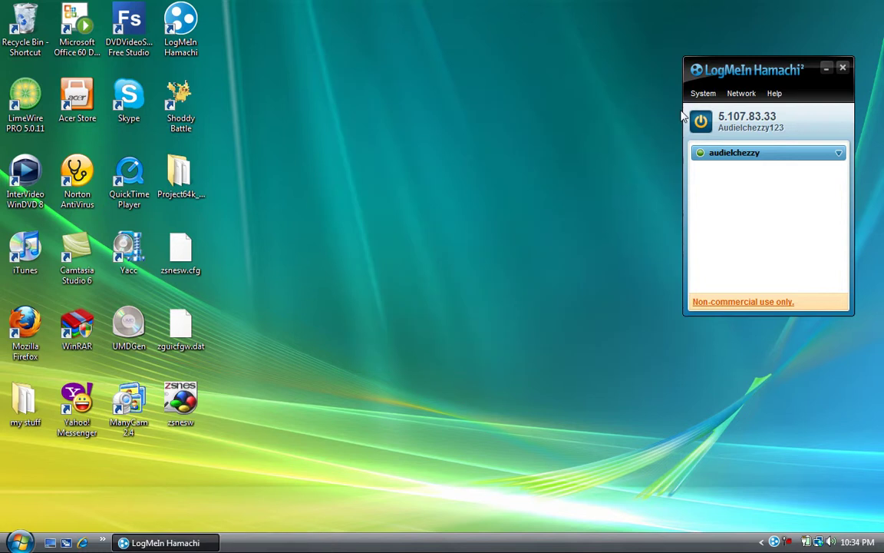
Close Hamachi, open Camtasia Recorder from the tray, and raise its audio level.
left_click(843, 70)
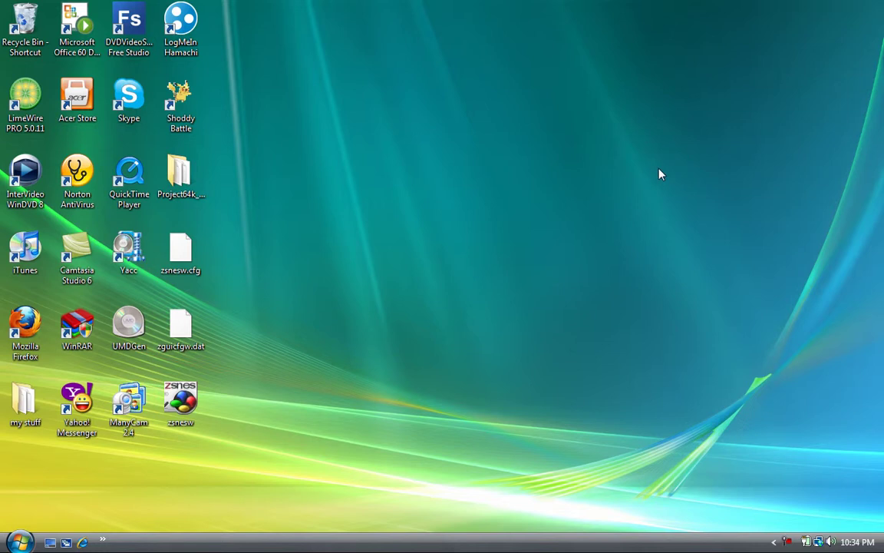
left_click(775, 542)
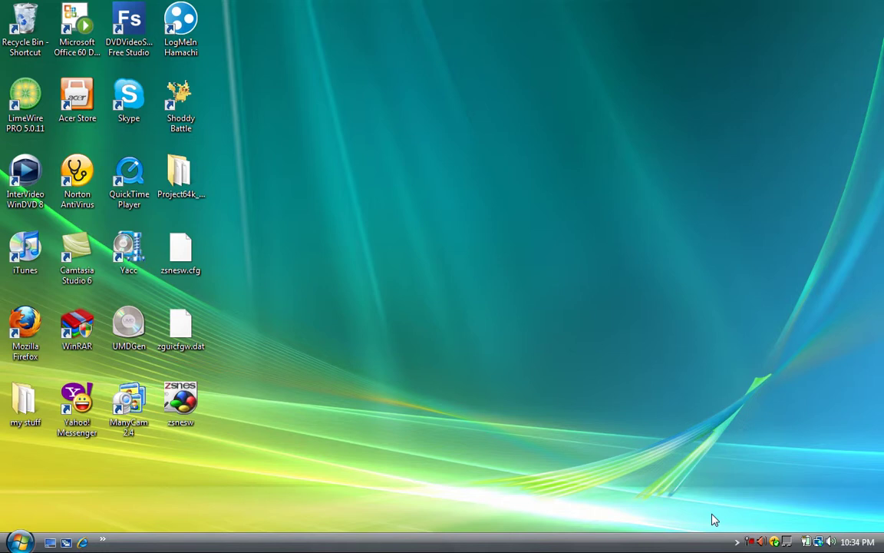
left_click(752, 542)
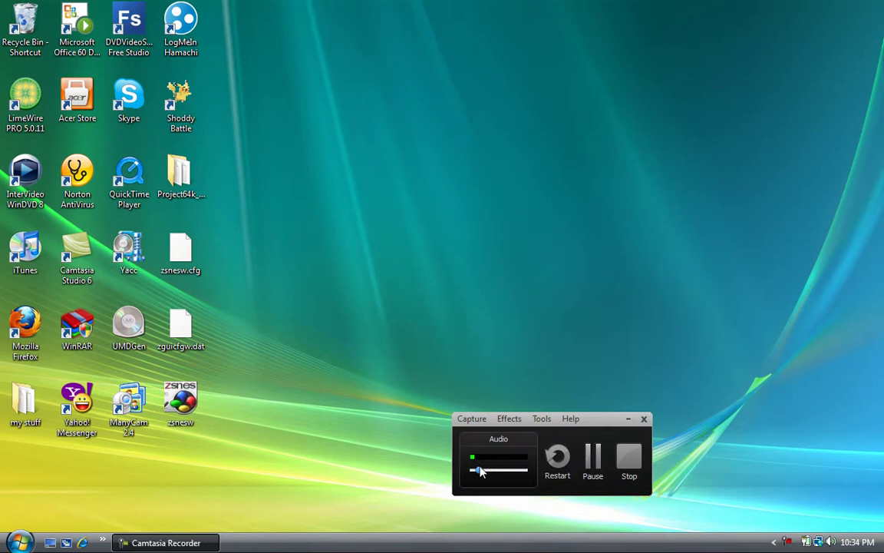
left_click_drag(480, 471, 499, 477)
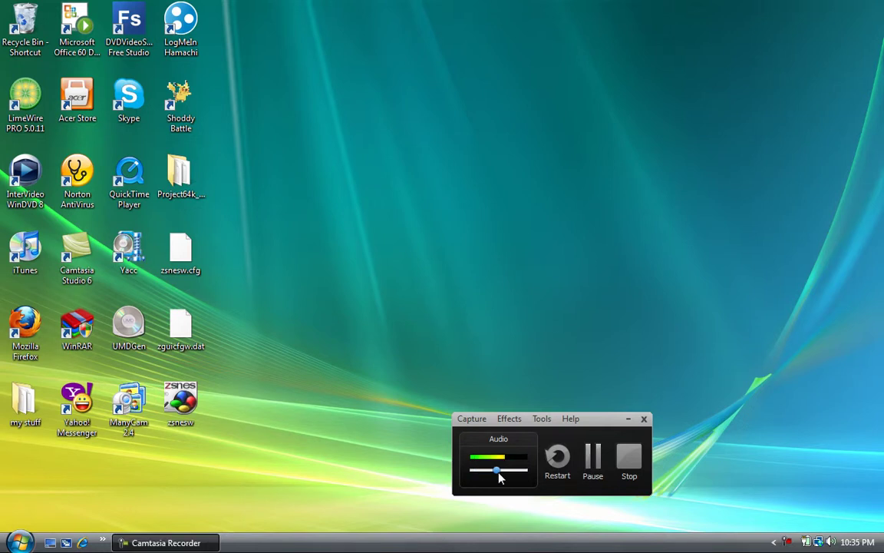